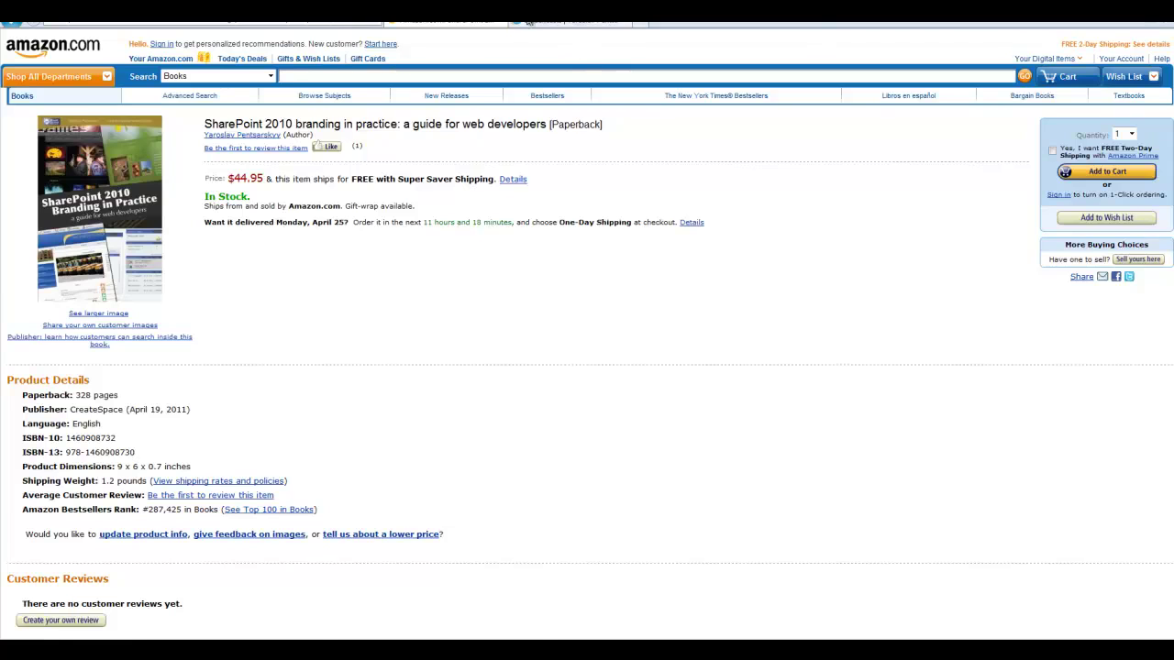
# Step: Switch to the SharePoint Demo site and open its Site Theme settings page
pyautogui.click(530, 21)
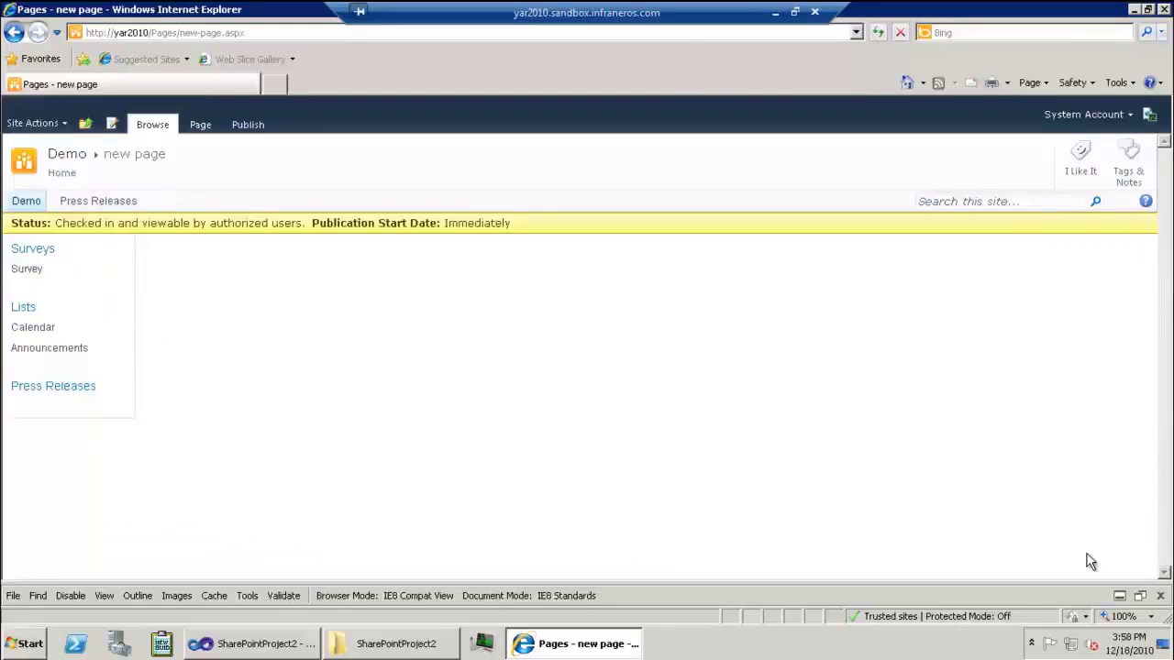
pyautogui.click(27, 124)
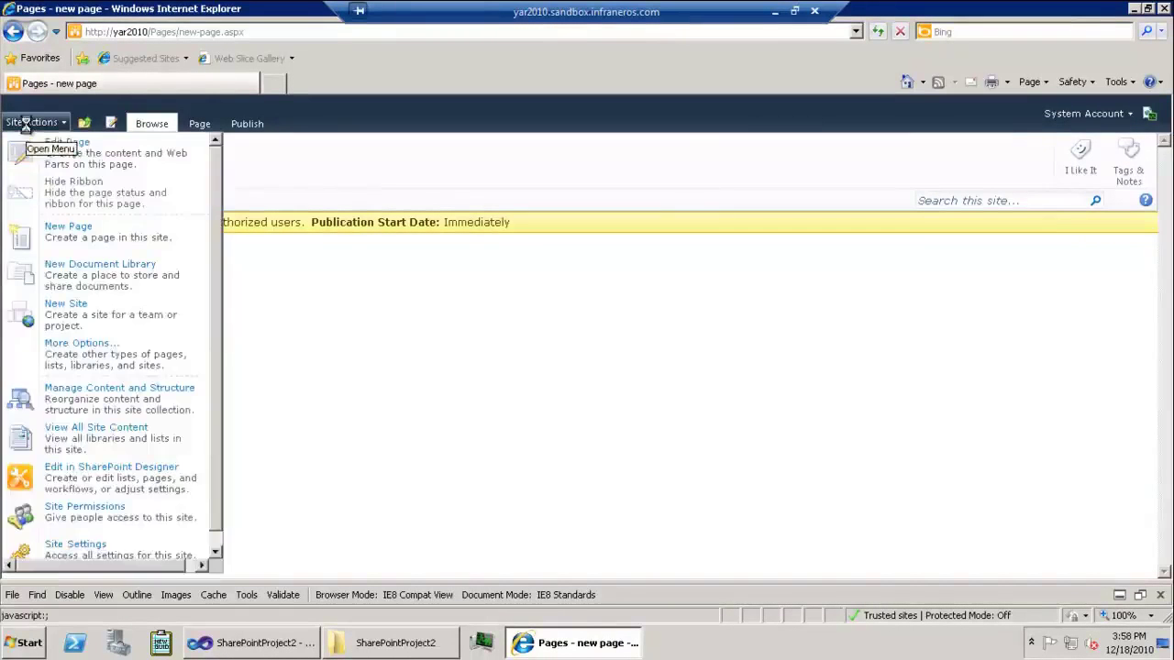
pyautogui.click(57, 548)
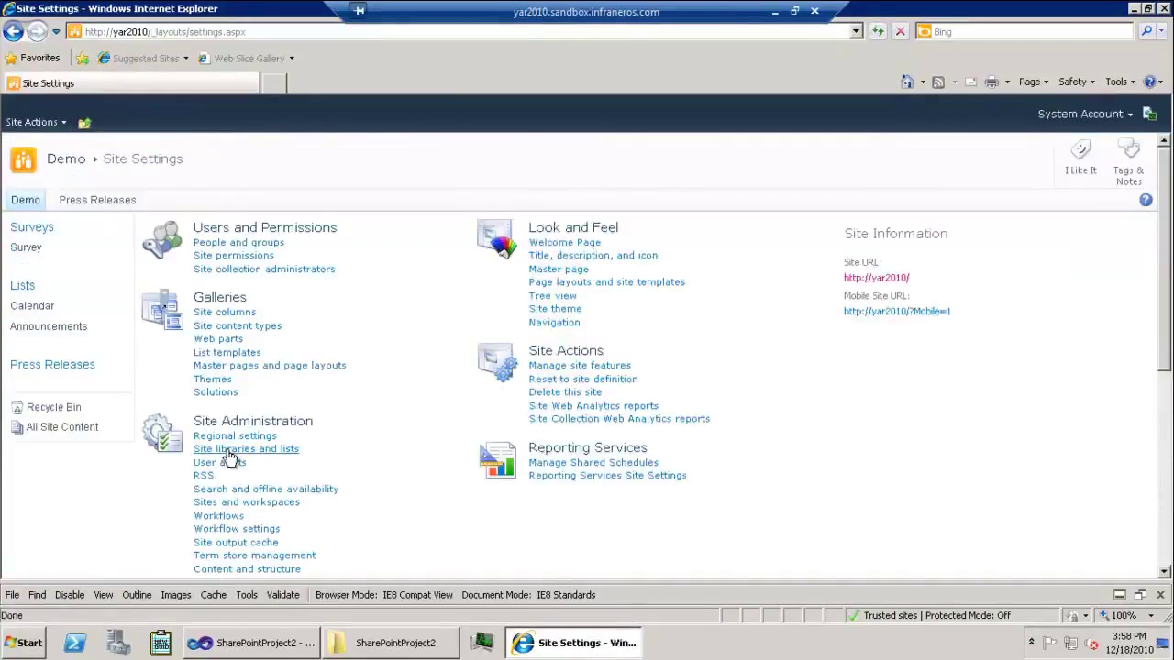
pyautogui.click(547, 313)
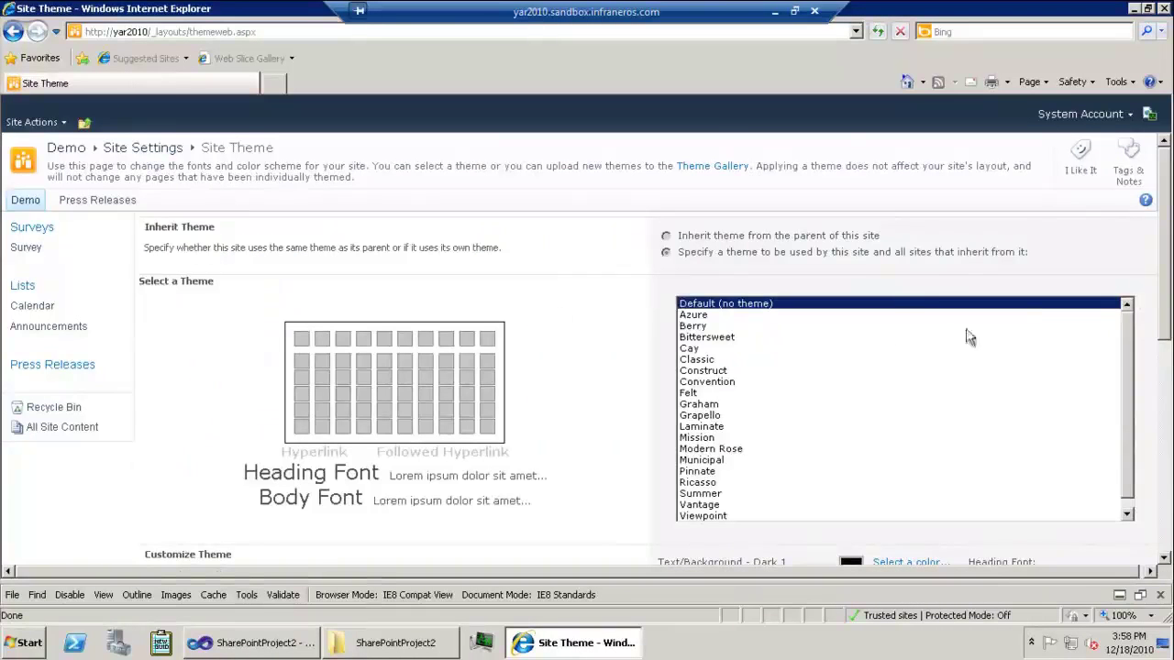
# Step: Select the Bittersweet theme, preview it on the site, and close the preview
pyautogui.click(725, 338)
pyautogui.moveTo(1169, 319); pyautogui.dragTo(1166, 469)
pyautogui.click(985, 254)
pyautogui.click(986, 255)
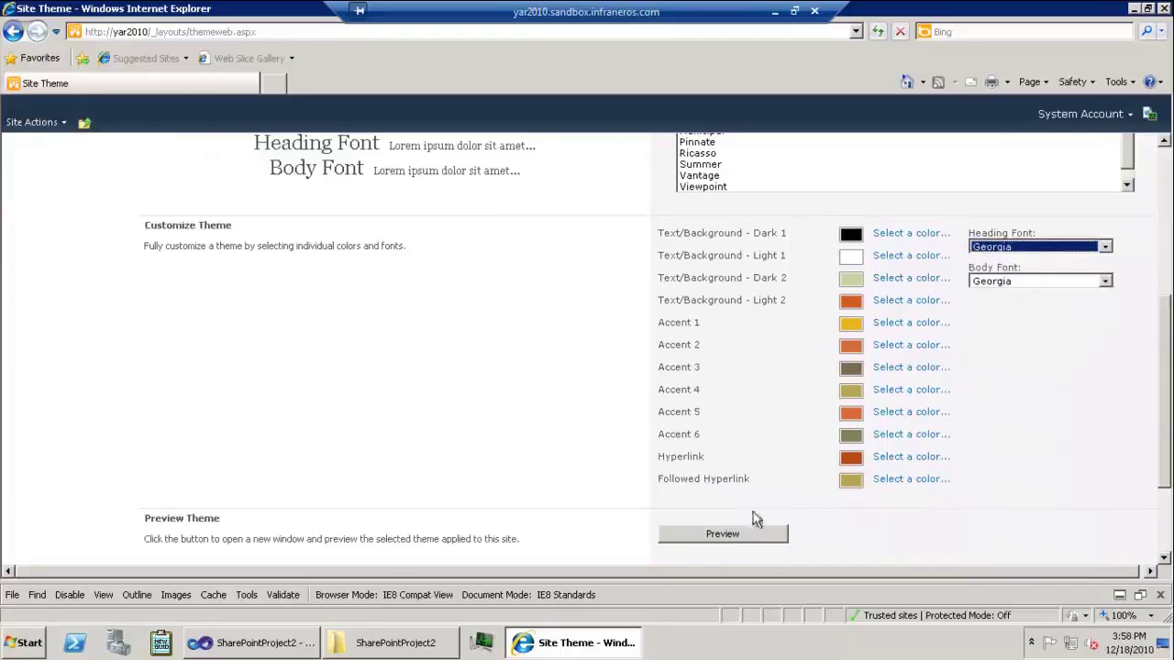
pyautogui.click(724, 539)
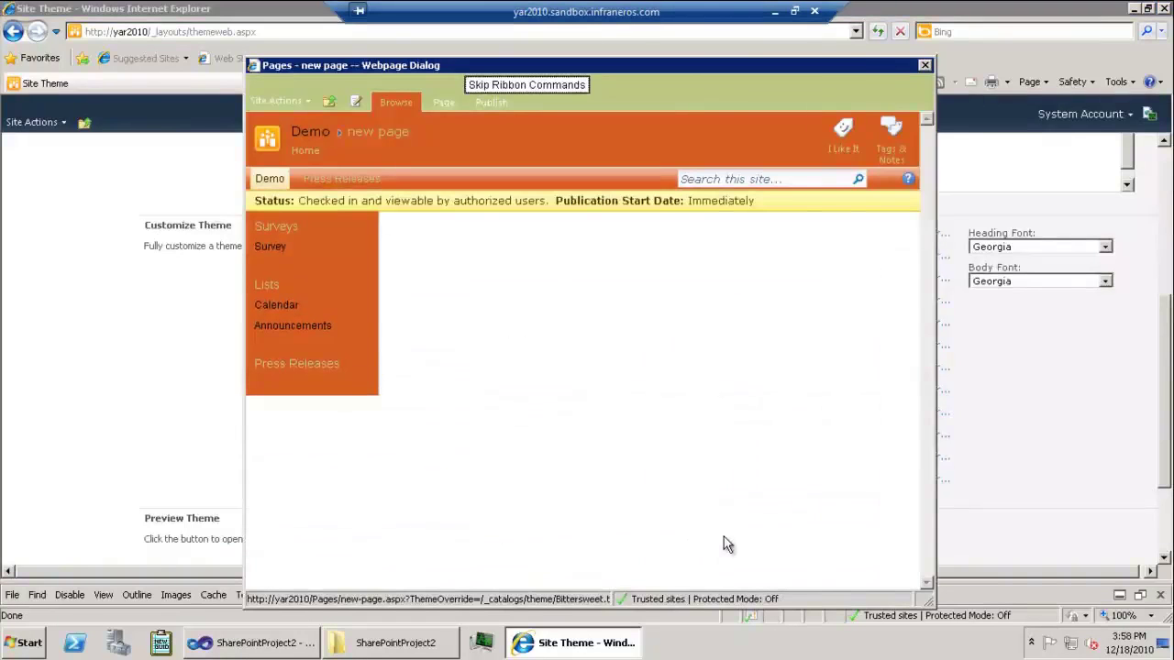
pyautogui.click(924, 66)
pyautogui.click(1167, 252)
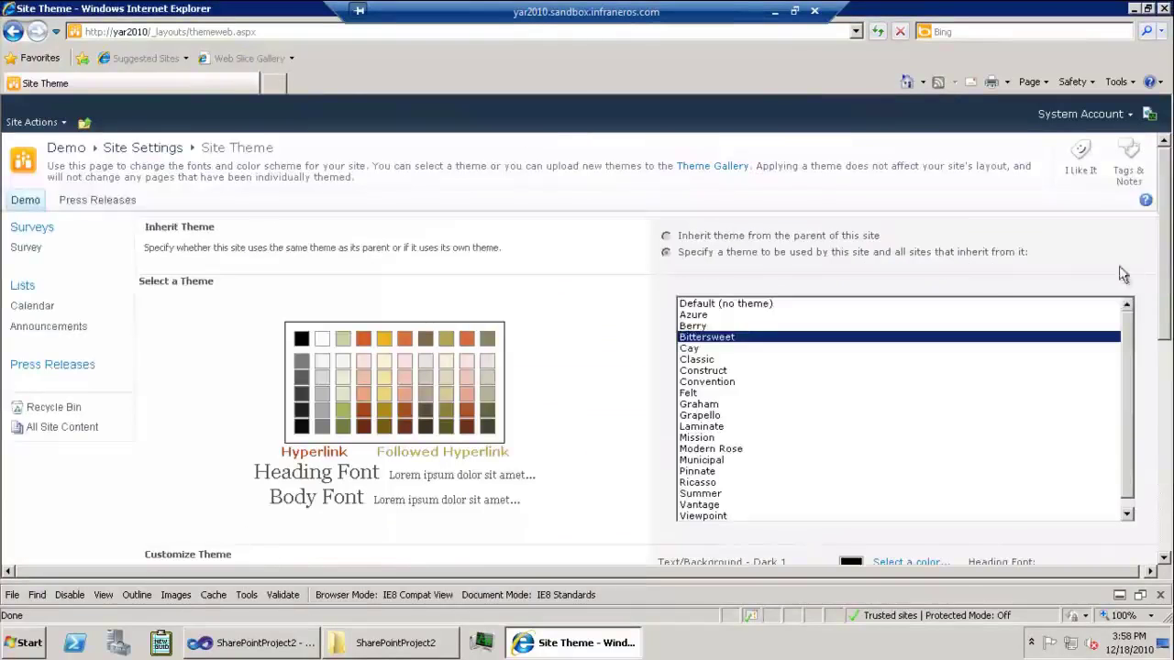
# Step: Open the site's Theme Gallery from Site Settings
pyautogui.click(31, 122)
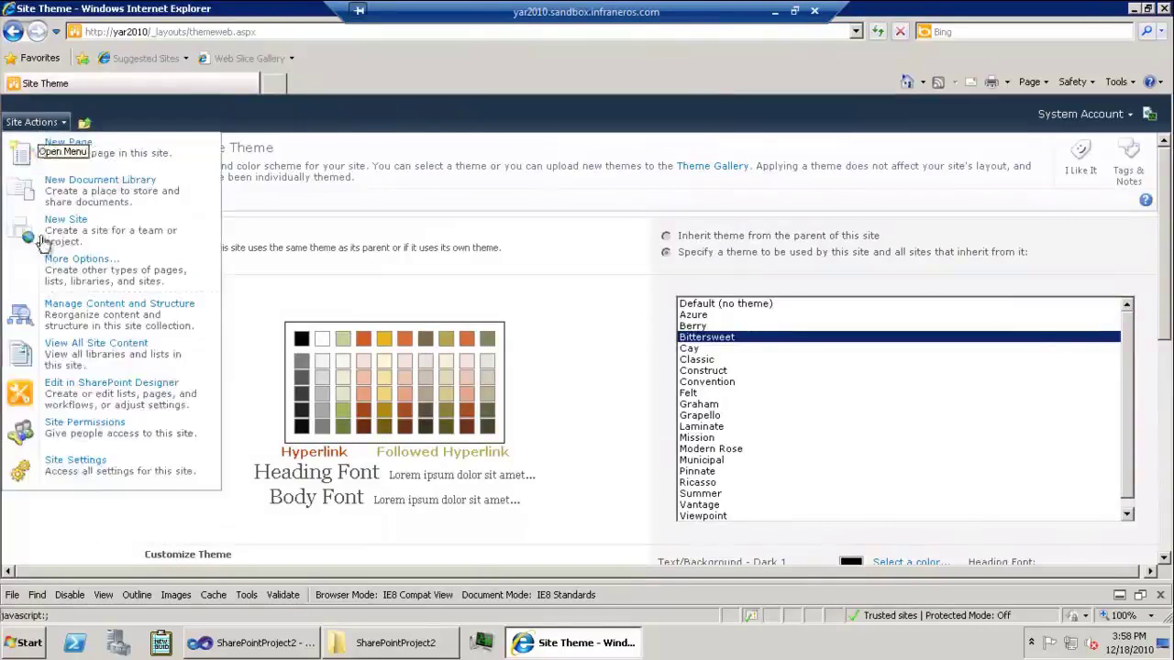
pyautogui.click(86, 474)
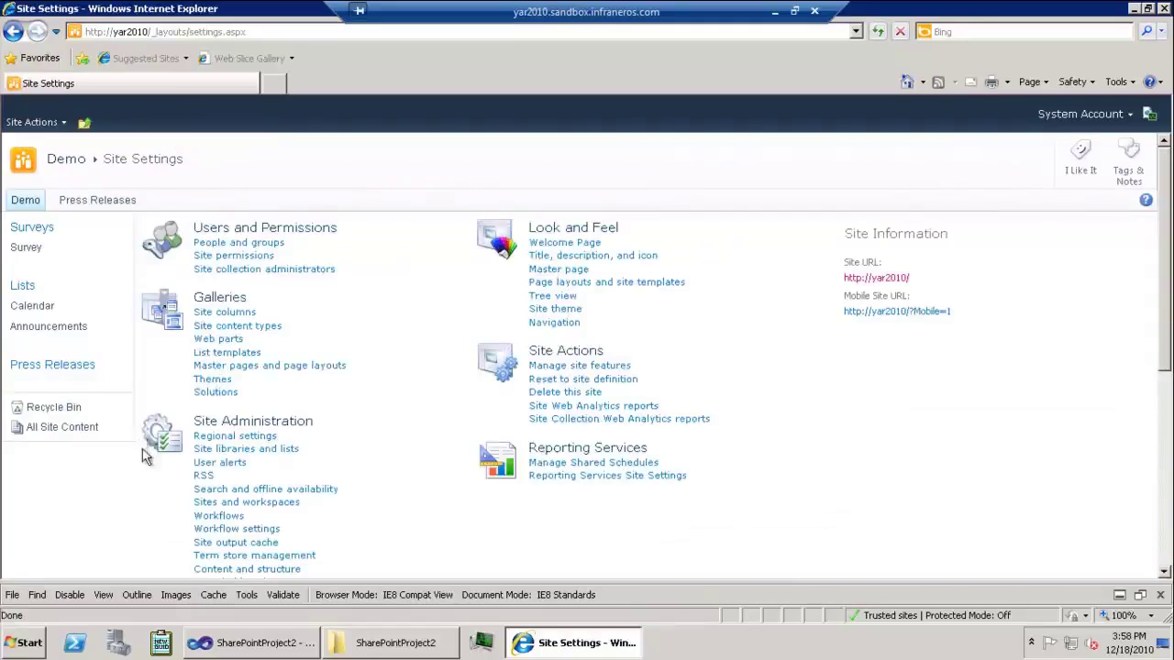
pyautogui.click(212, 382)
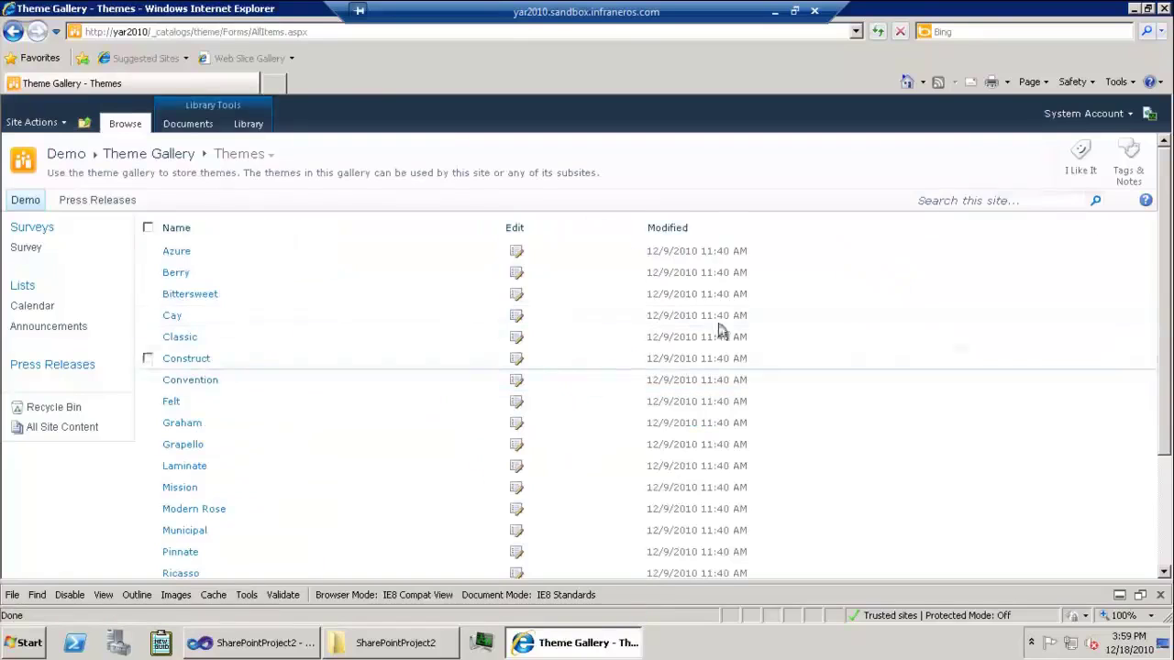
pyautogui.moveTo(1163, 272)
pyautogui.mouseDown()
pyautogui.moveTo(1158, 417)
pyautogui.moveTo(1157, 270)
pyautogui.mouseUp()
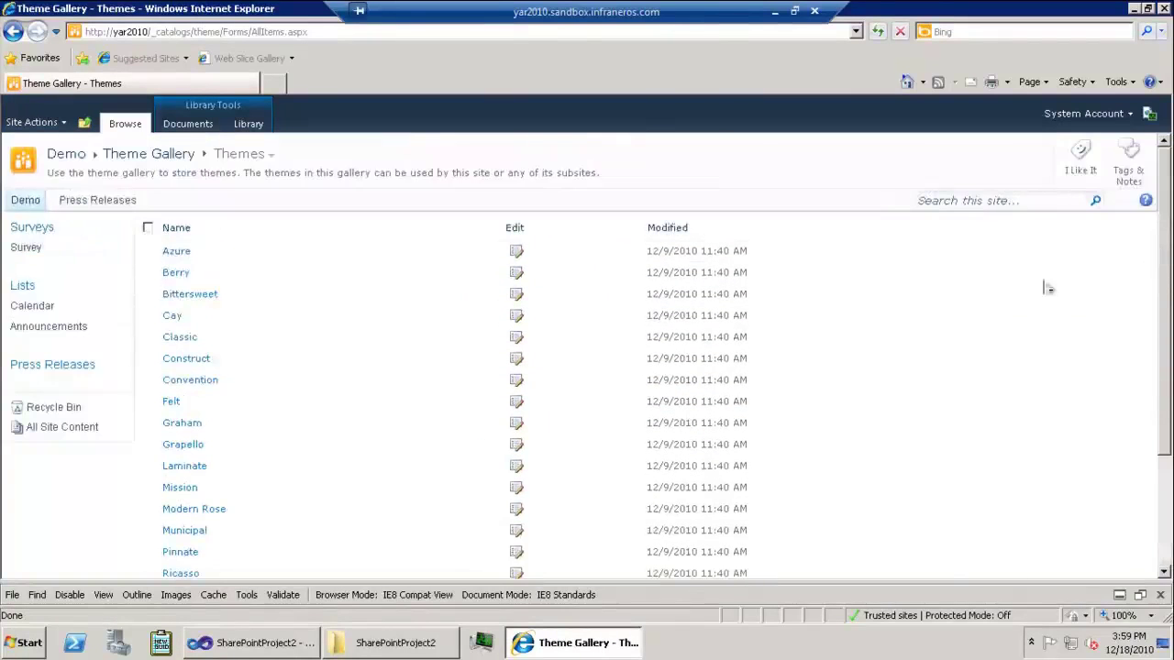
# Step: Download the Bittersweet.thmx theme file from the gallery to the remote desktop
pyautogui.click(213, 301)
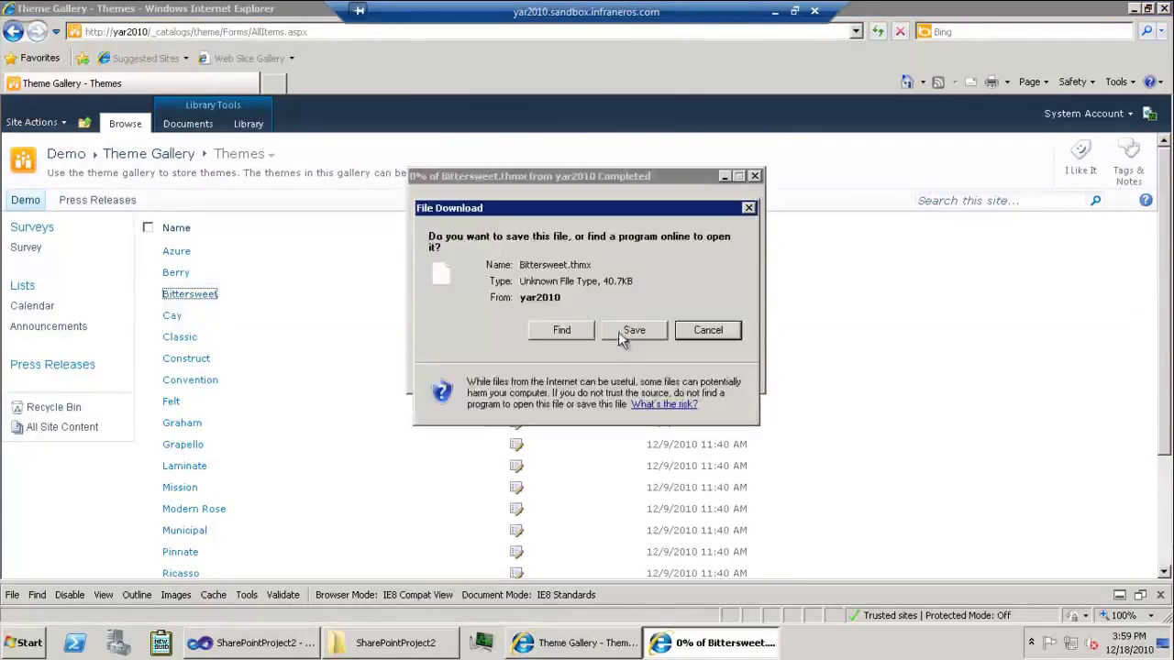
pyautogui.click(633, 332)
pyautogui.click(989, 603)
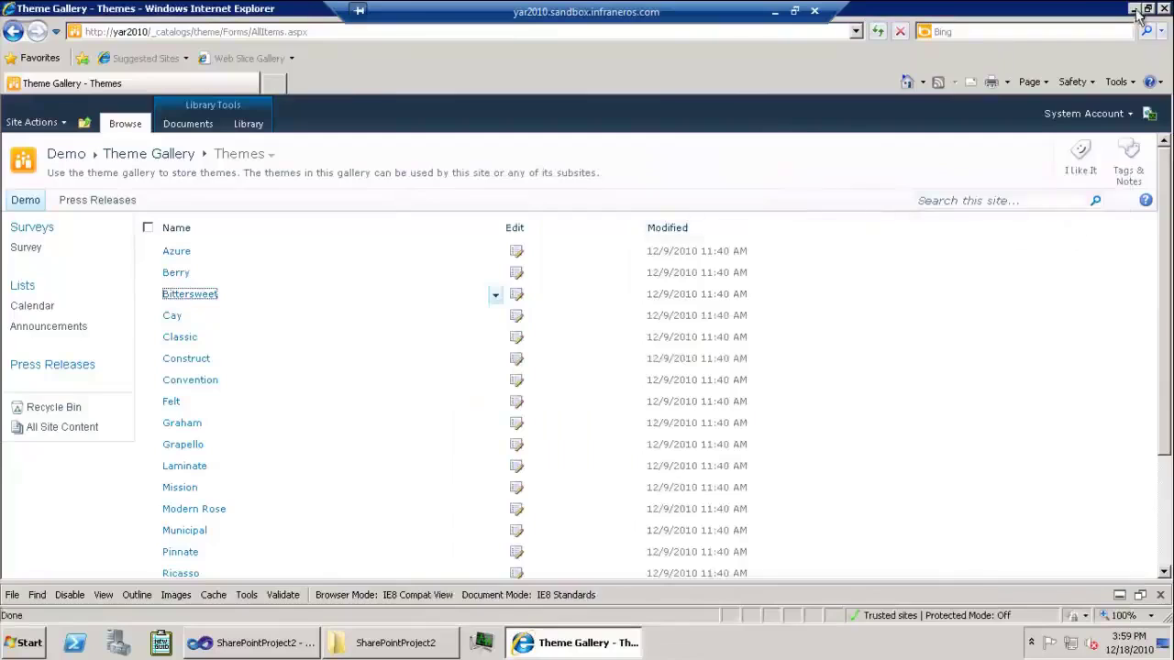
# Step: Copy the downloaded Bittersweet theme file from the remote desktop to the local desktop and open it in PowerPoint
pyautogui.click(1135, 8)
pyautogui.click(1137, 10)
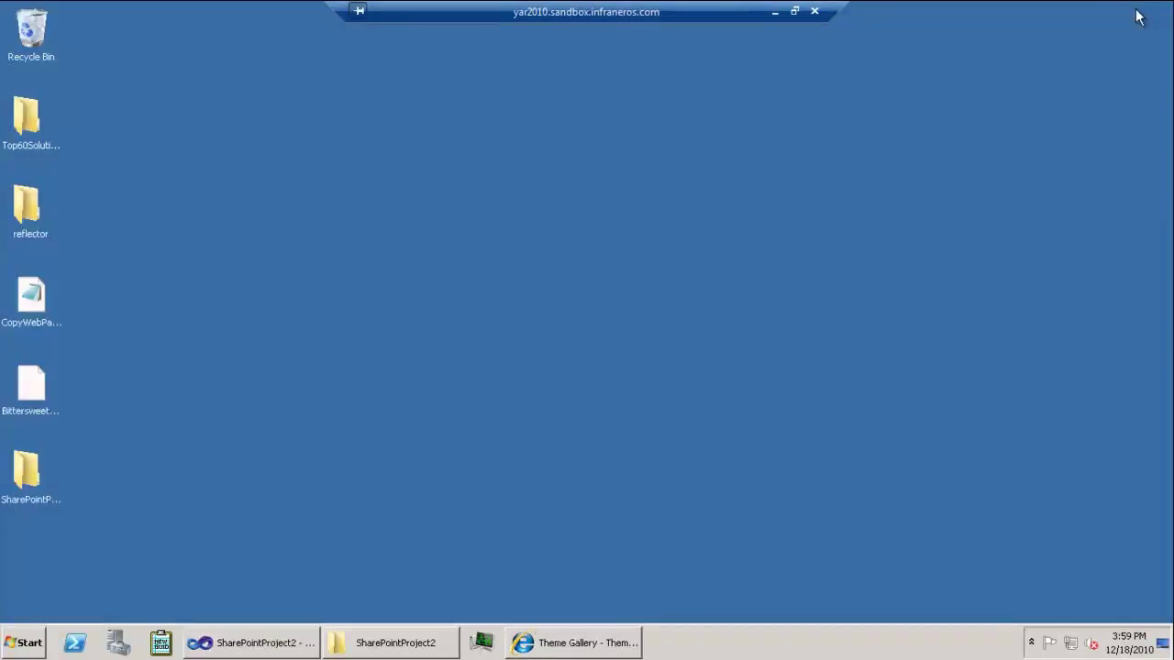
pyautogui.click(45, 397)
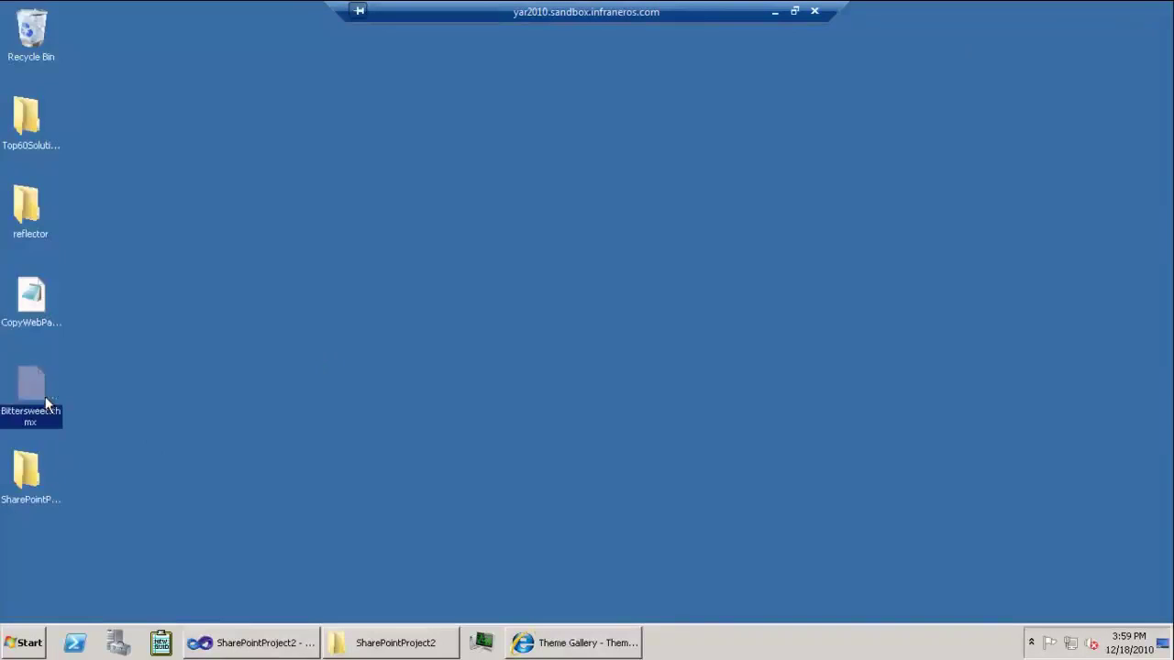
pyautogui.click(772, 12)
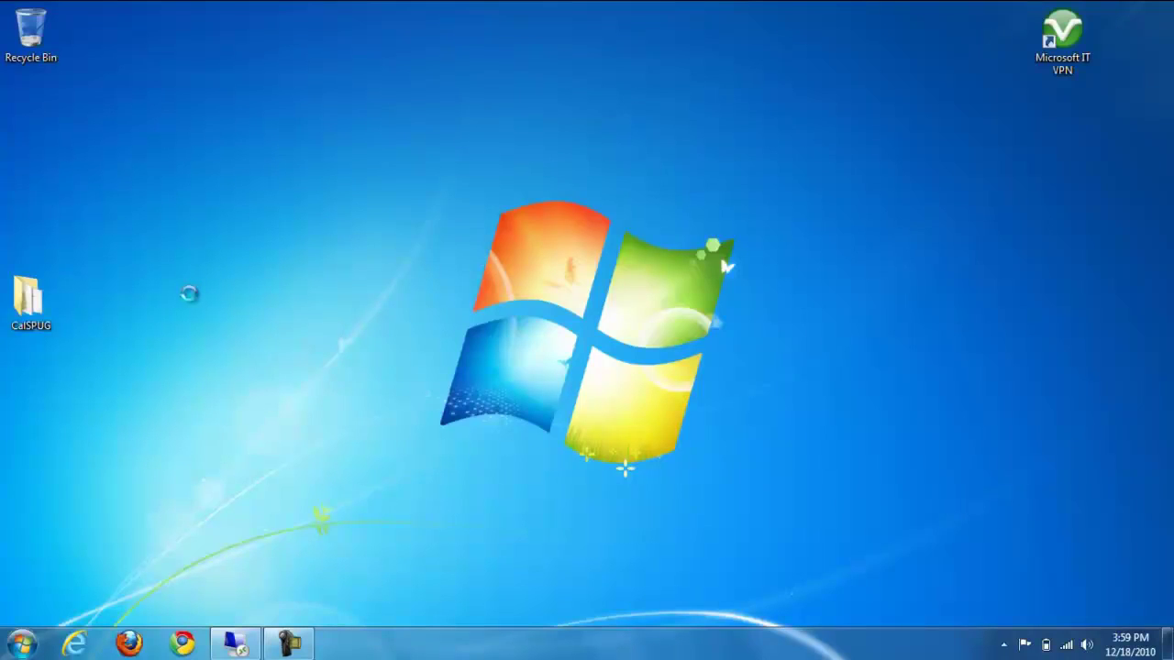
pyautogui.click(34, 131)
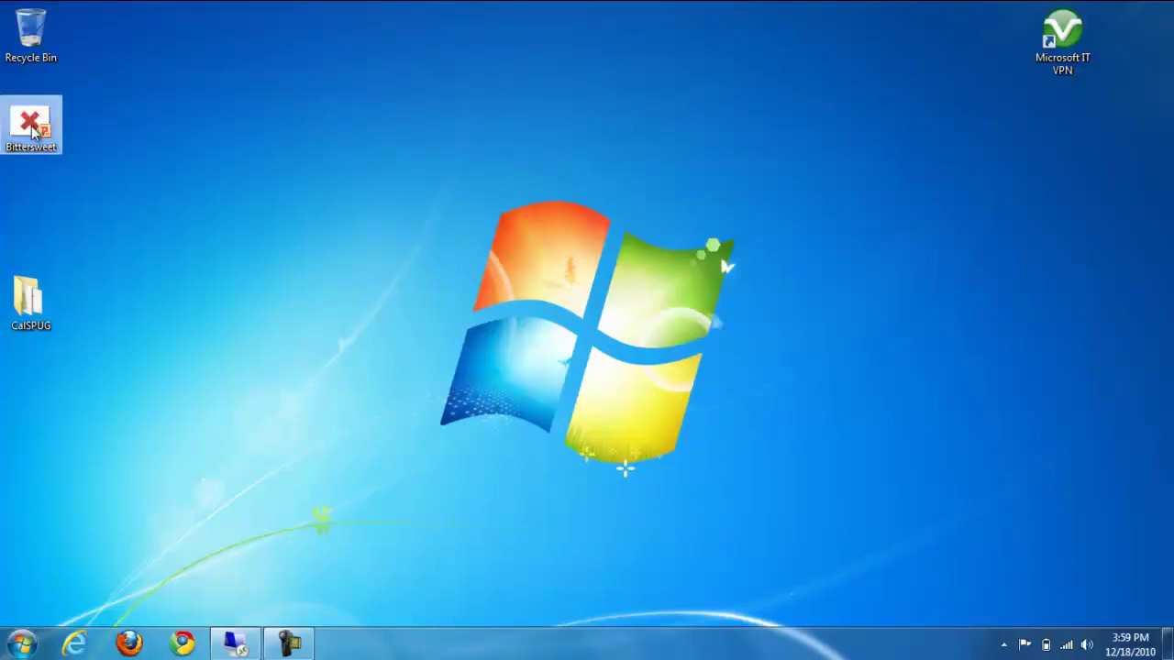
pyautogui.doubleClick(34, 131)
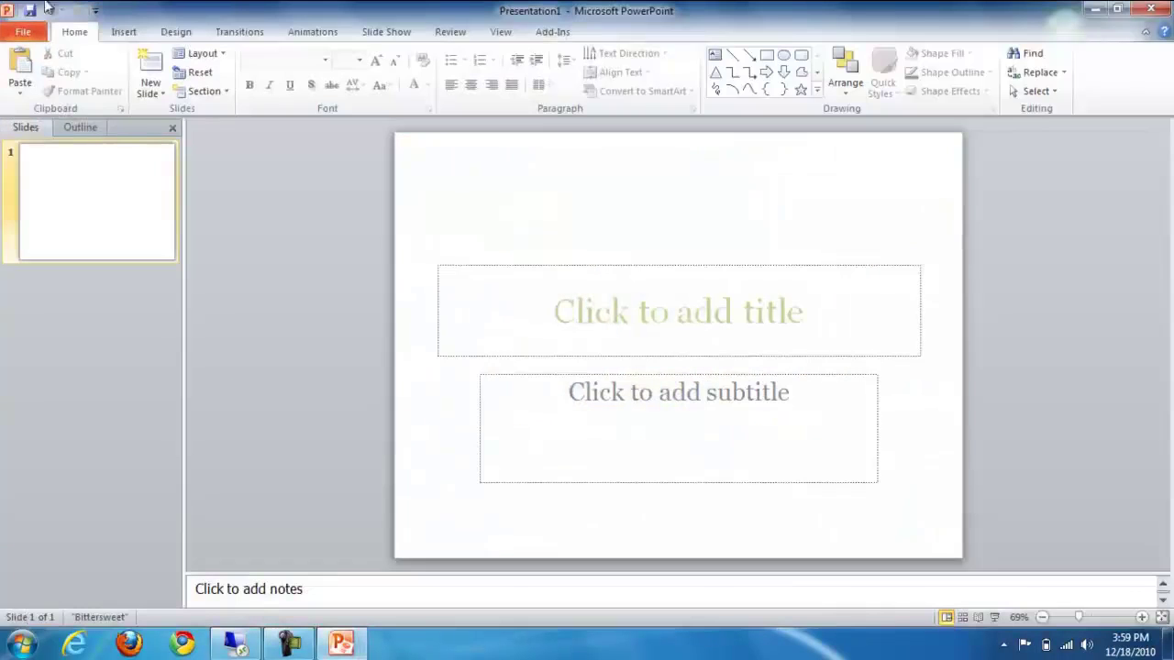
# Step: Switch to Slide Master view and apply the Concourse theme fonts
pyautogui.click(497, 32)
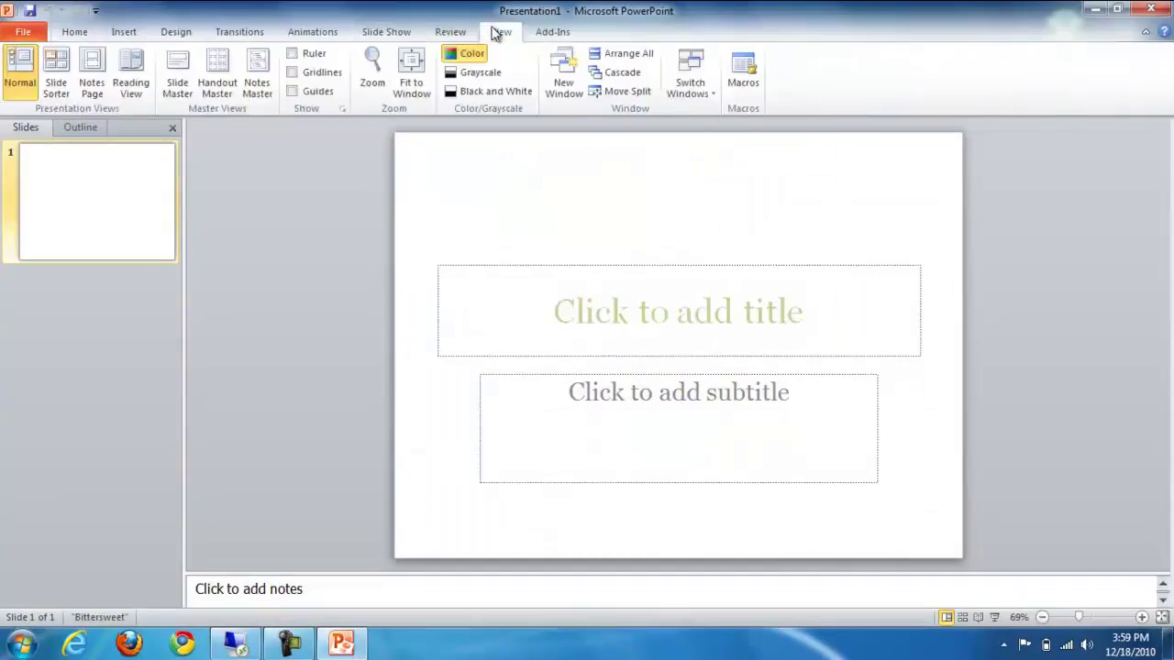
pyautogui.click(186, 87)
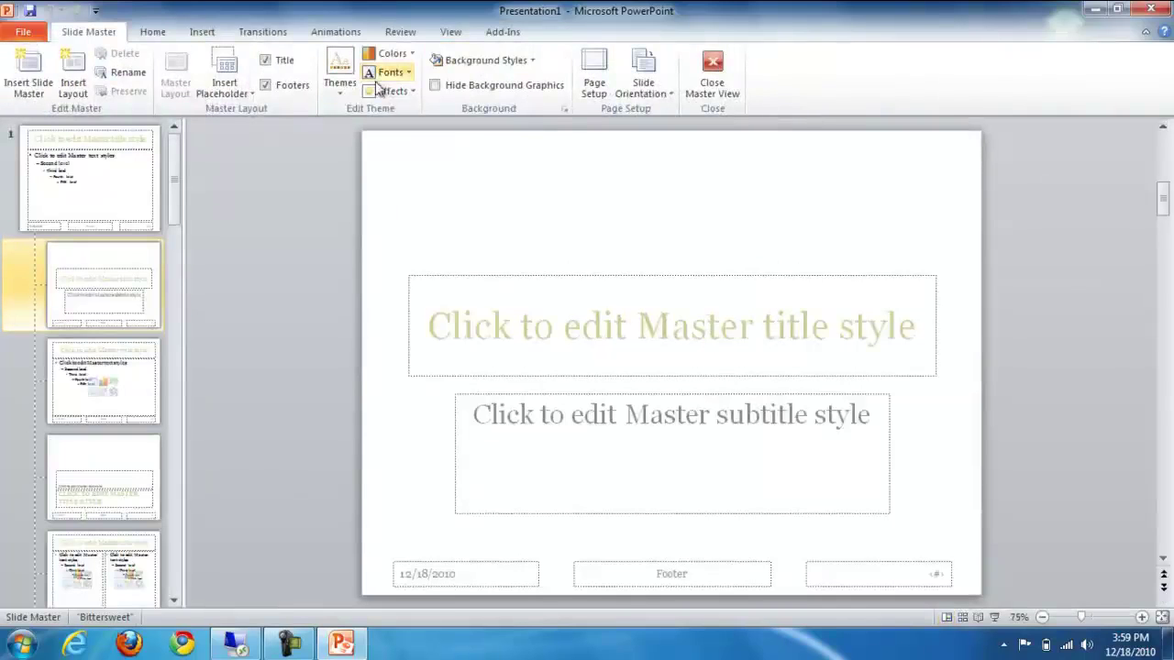
pyautogui.click(390, 73)
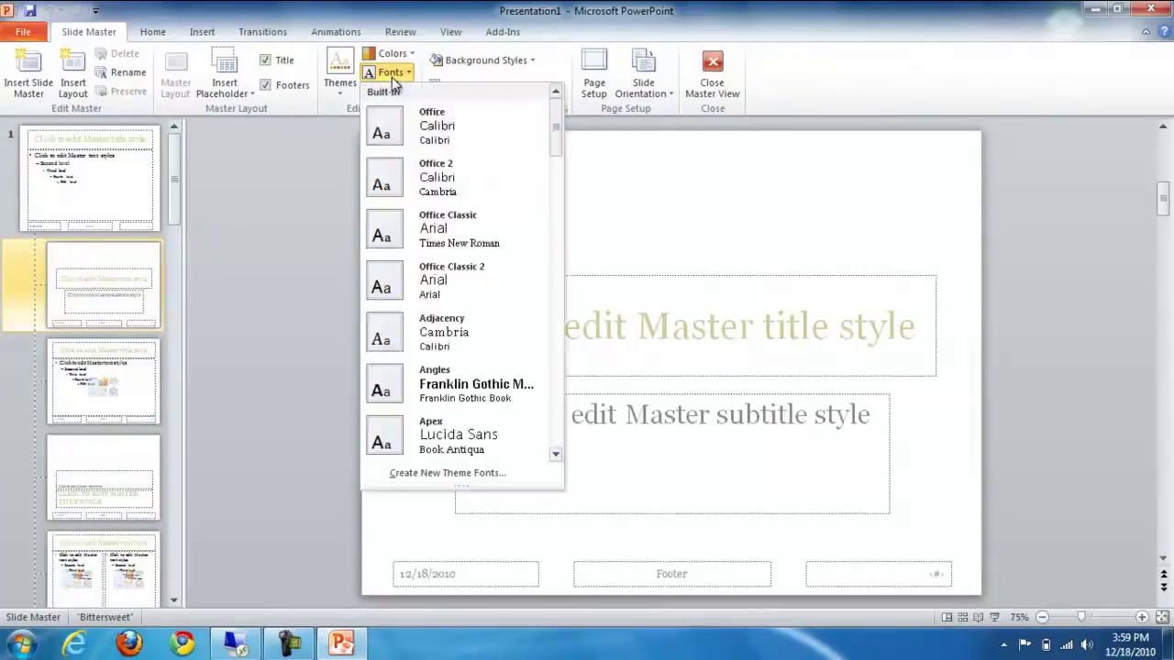
pyautogui.moveTo(556, 142); pyautogui.dragTo(556, 229)
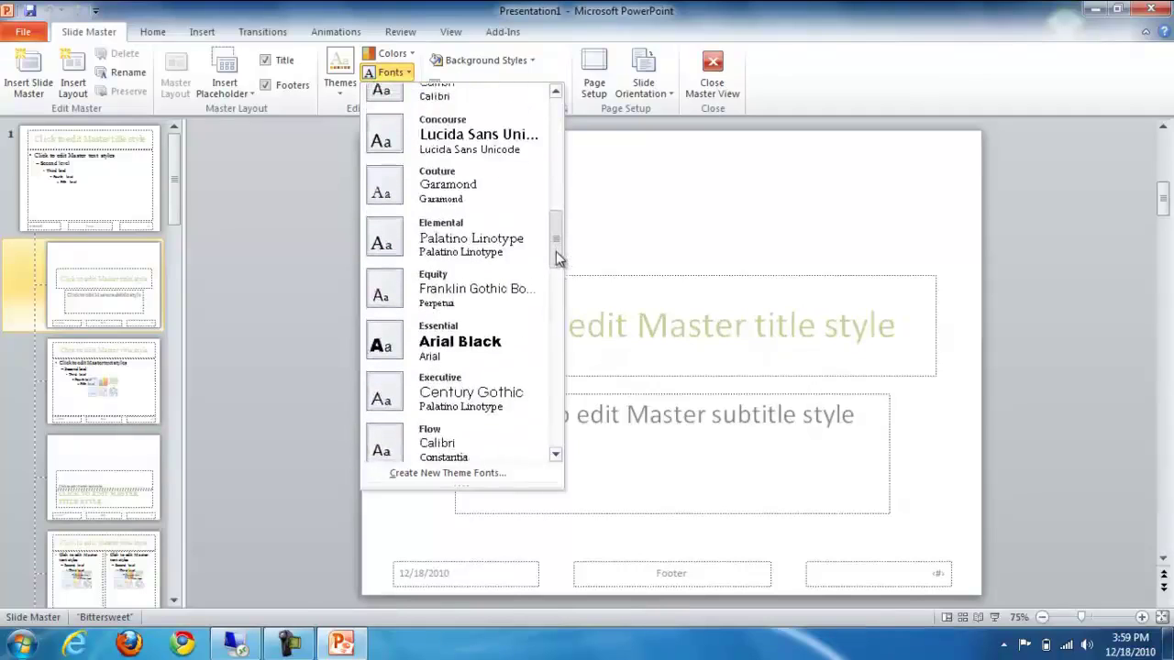
pyautogui.click(463, 156)
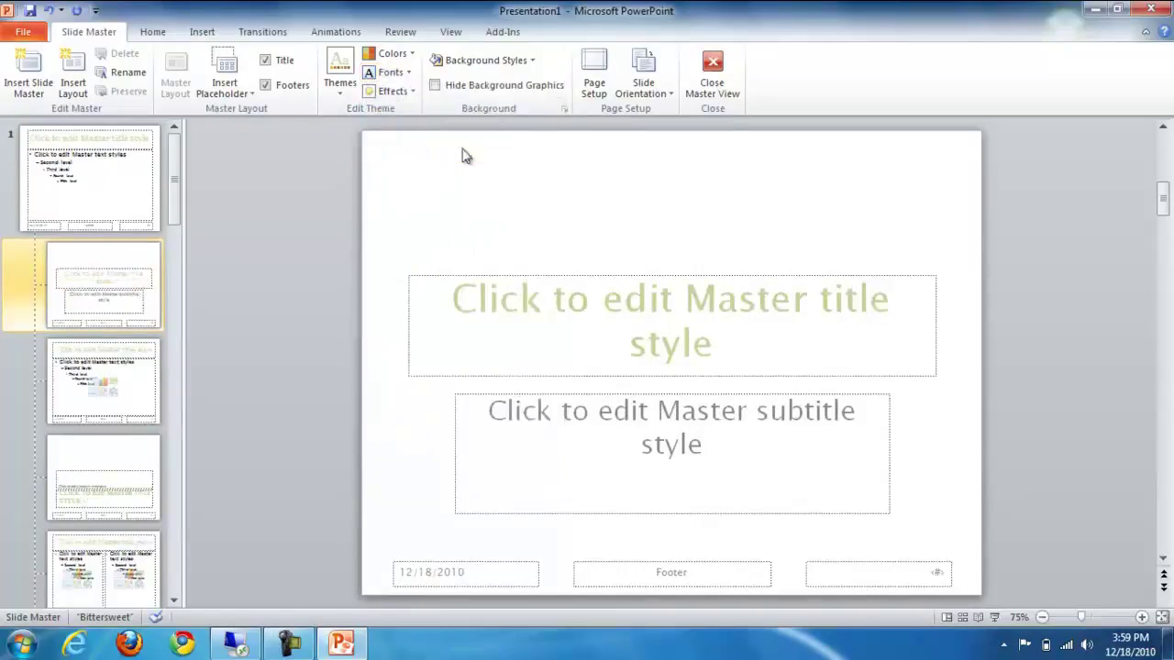
# Step: Apply the Opulent color scheme to the slide master's theme
pyautogui.click(412, 55)
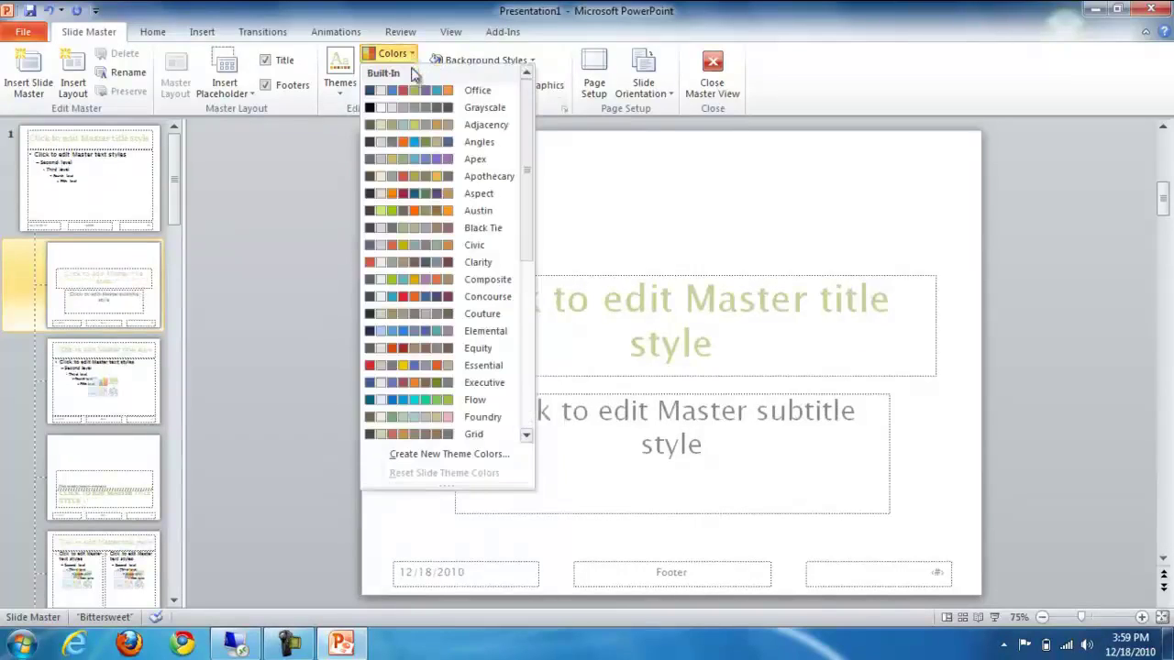
pyautogui.moveTo(532, 247); pyautogui.dragTo(527, 385)
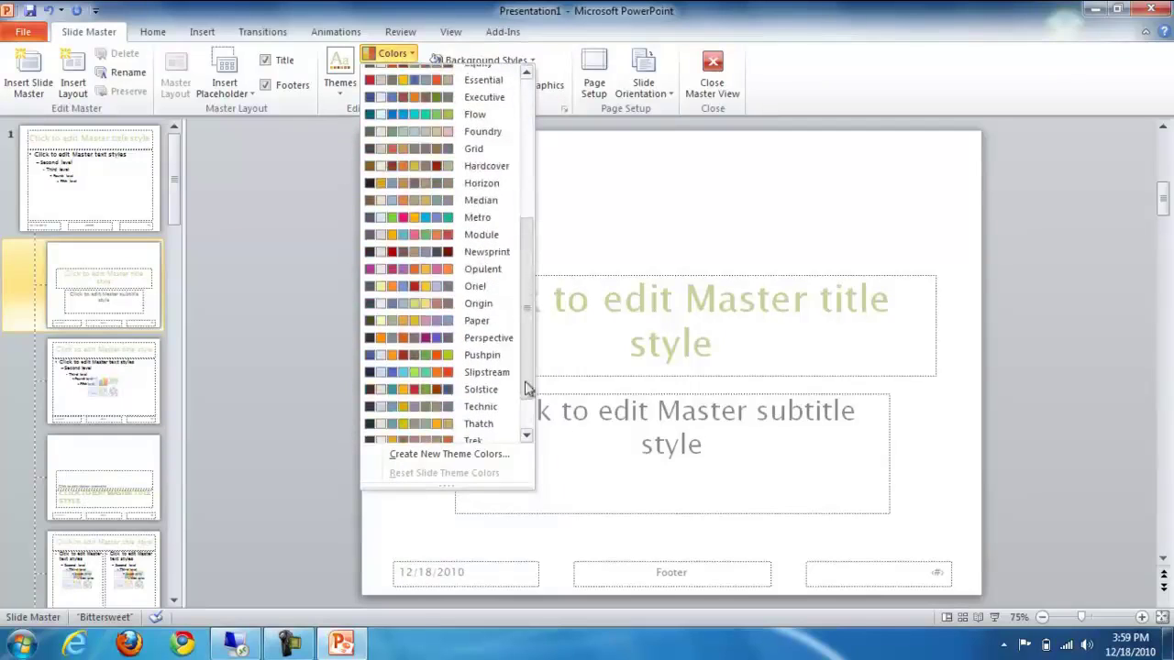
pyautogui.click(499, 275)
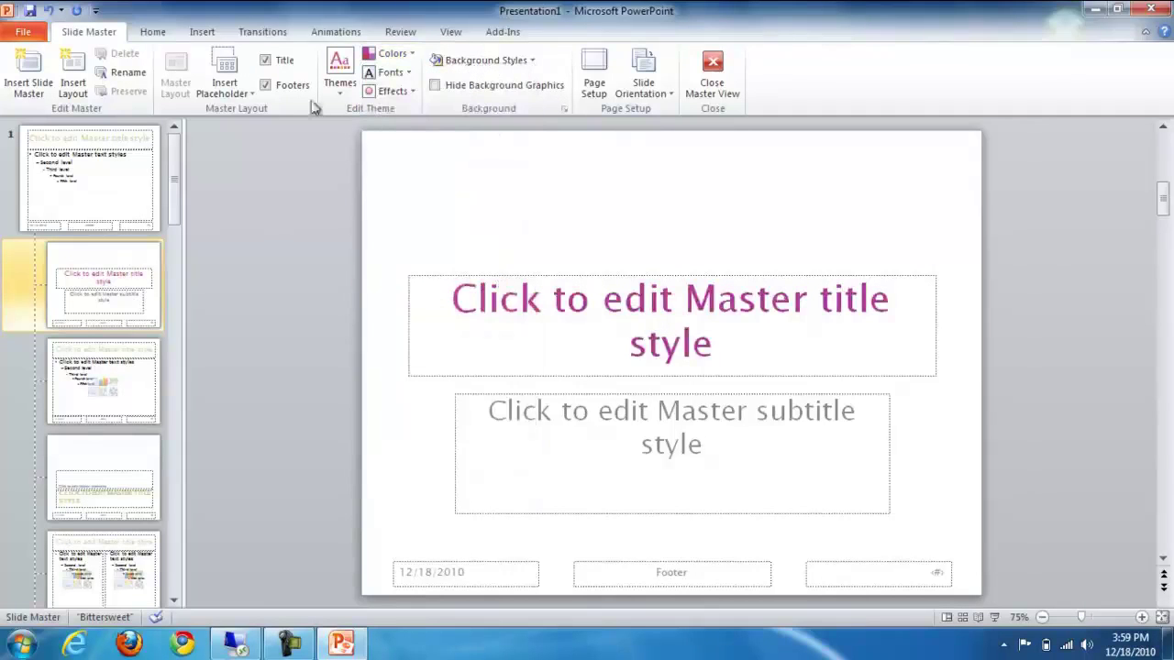
# Step: Save the current theme to the Desktop as Theme1, in the Office Theme format
pyautogui.click(341, 85)
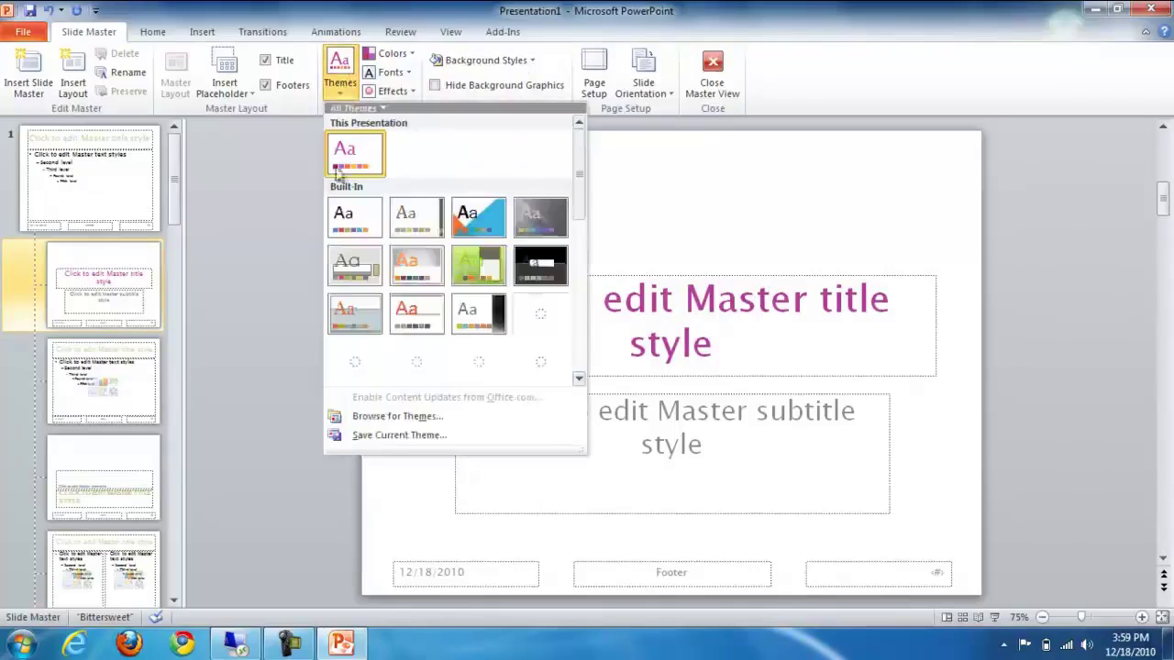
pyautogui.click(373, 438)
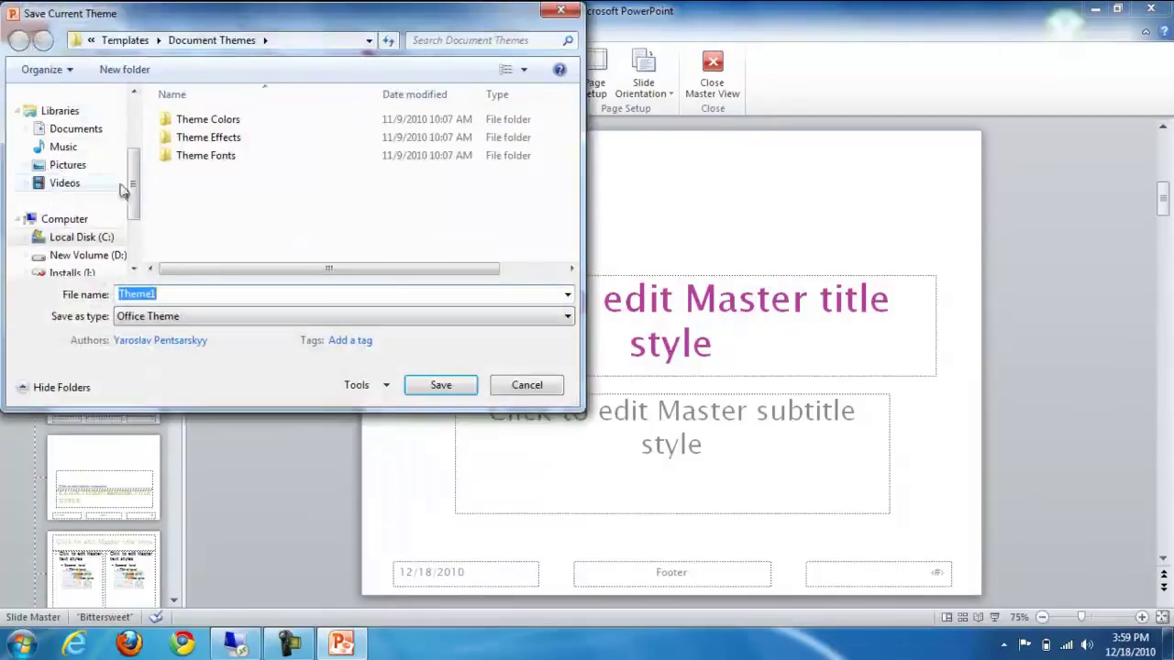
pyautogui.scroll(3, 135, 137)
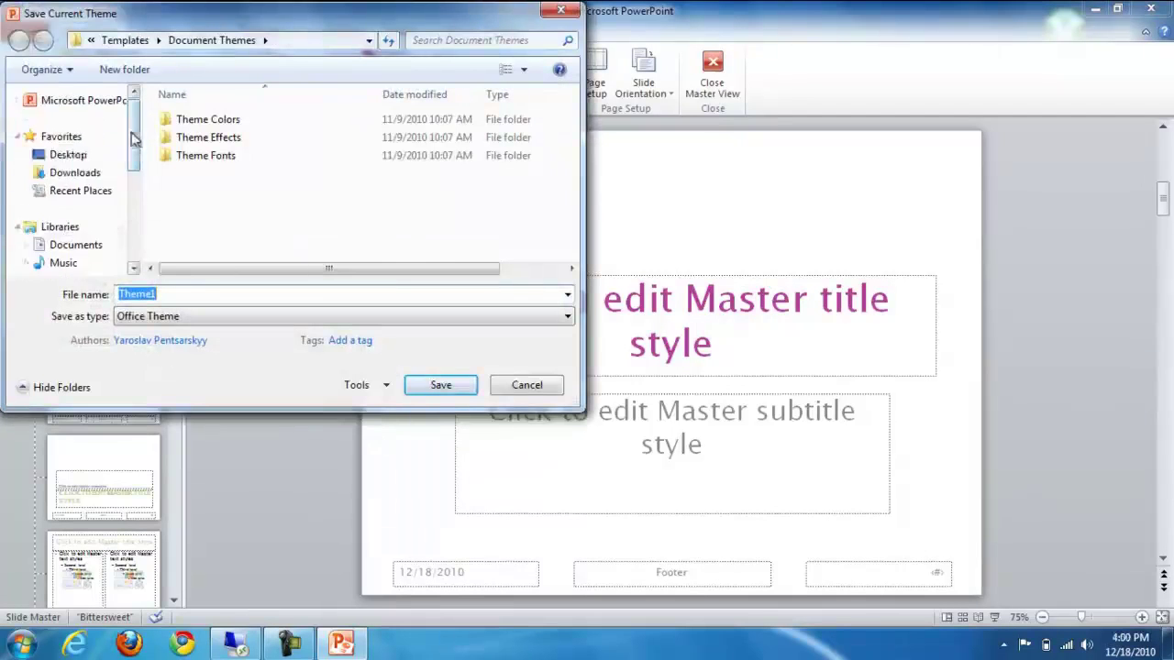
pyautogui.click(69, 156)
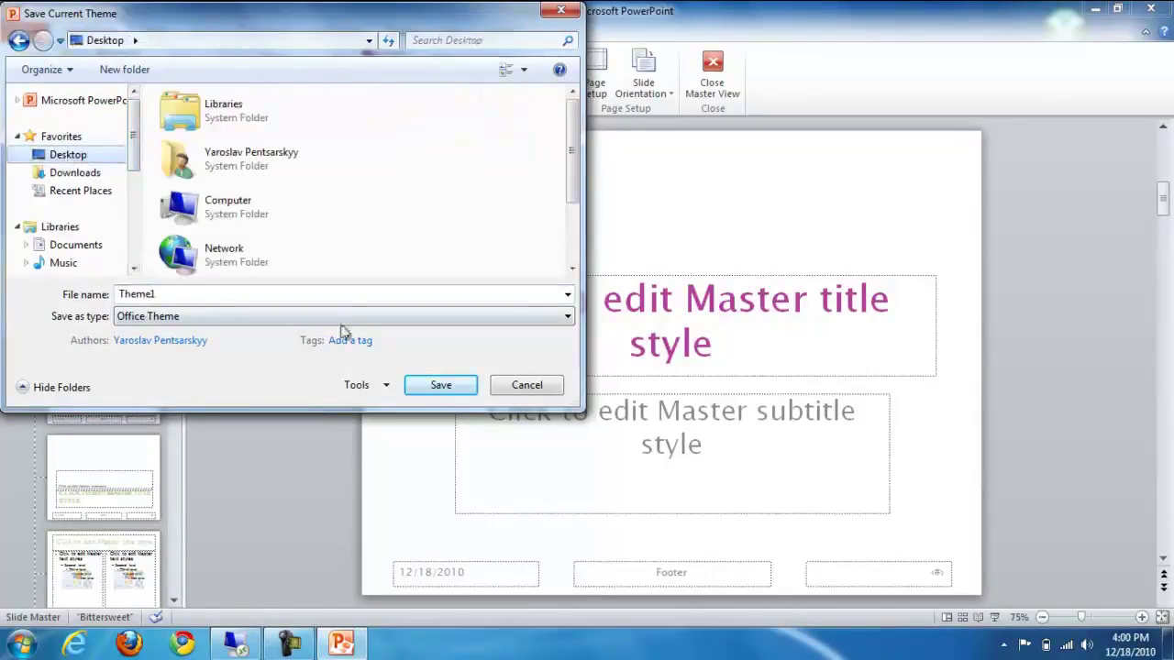
pyautogui.click(419, 385)
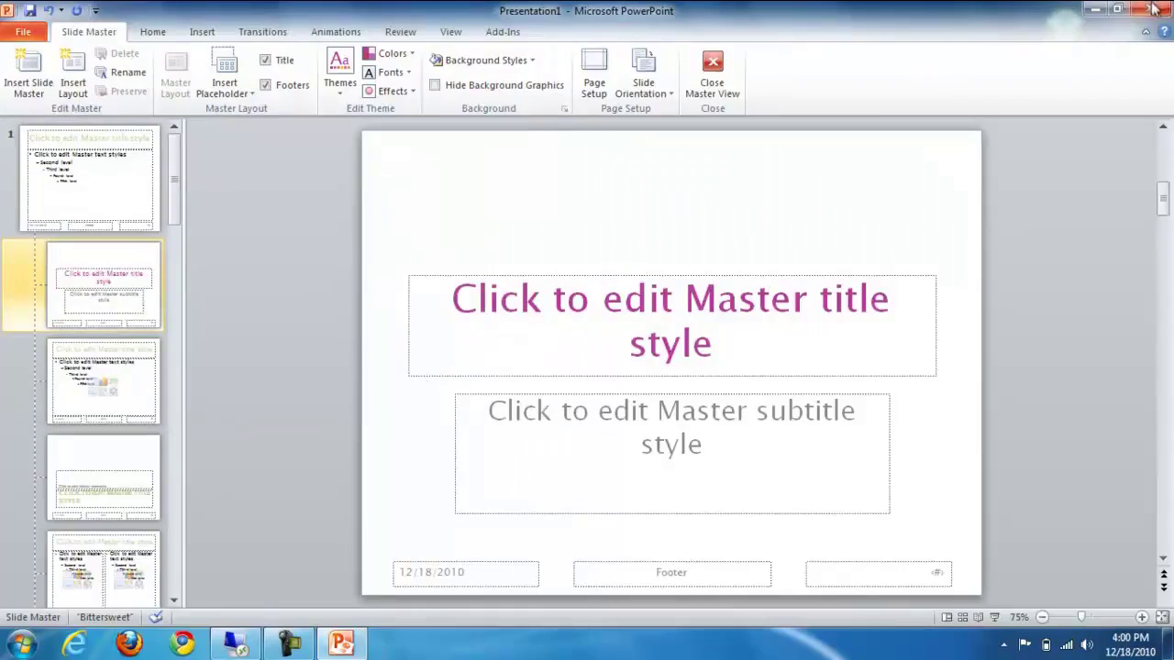
# Step: Close the presentation without saving it and return to the Theme Gallery in the remote desktop session
pyautogui.click(1155, 9)
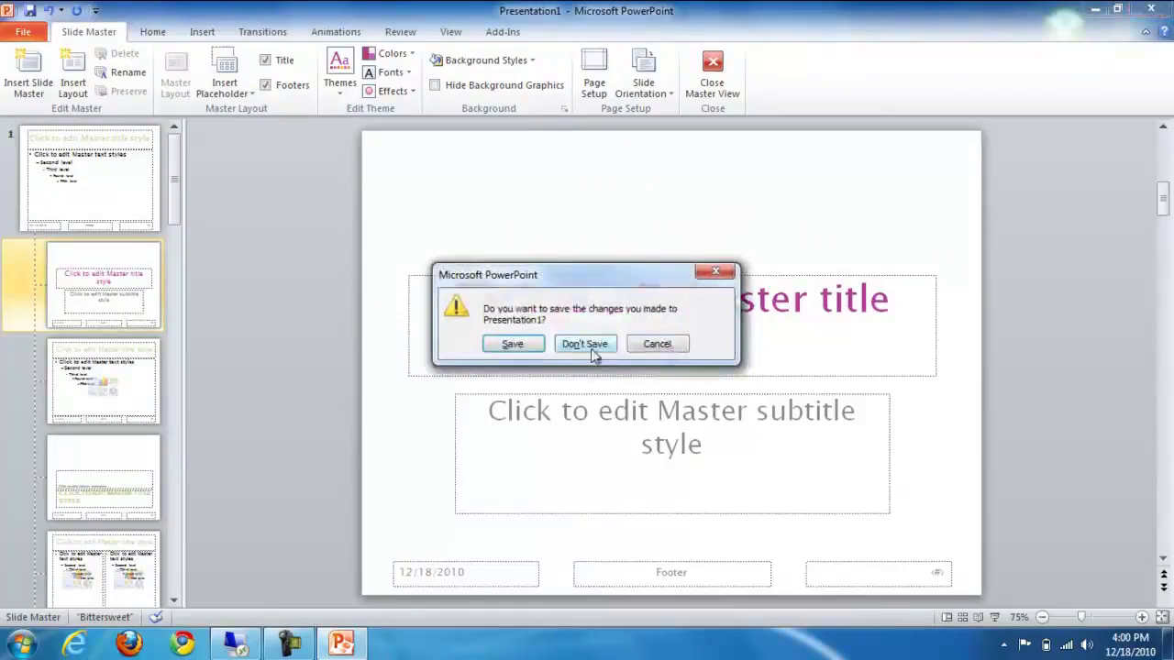
pyautogui.click(581, 342)
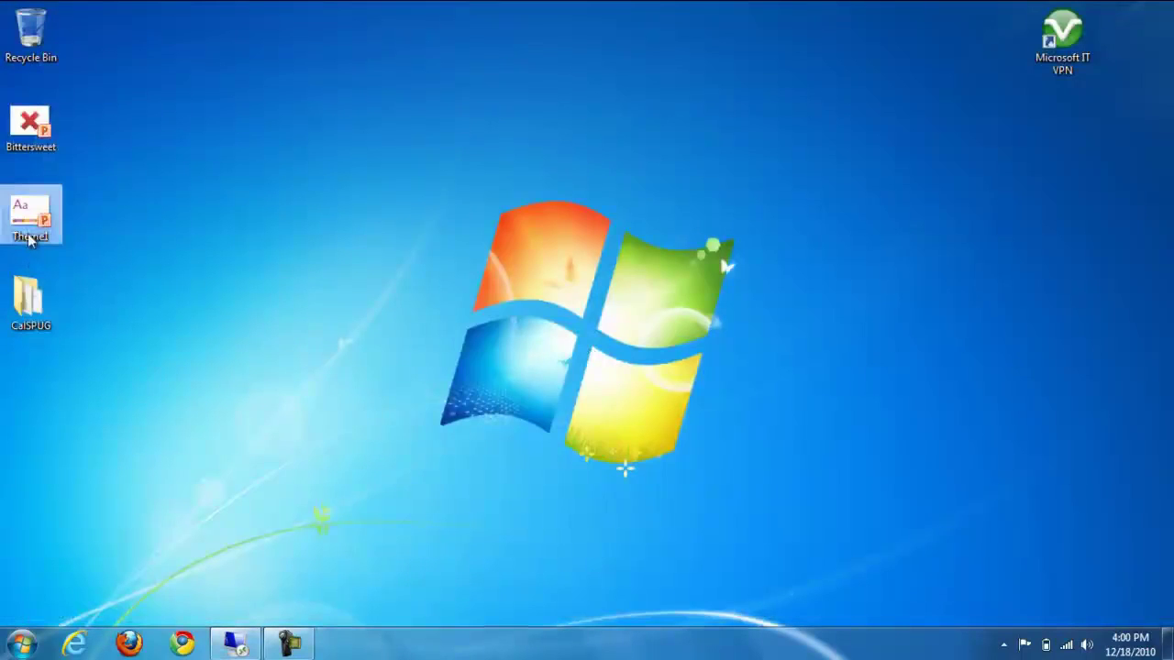
pyautogui.click(235, 644)
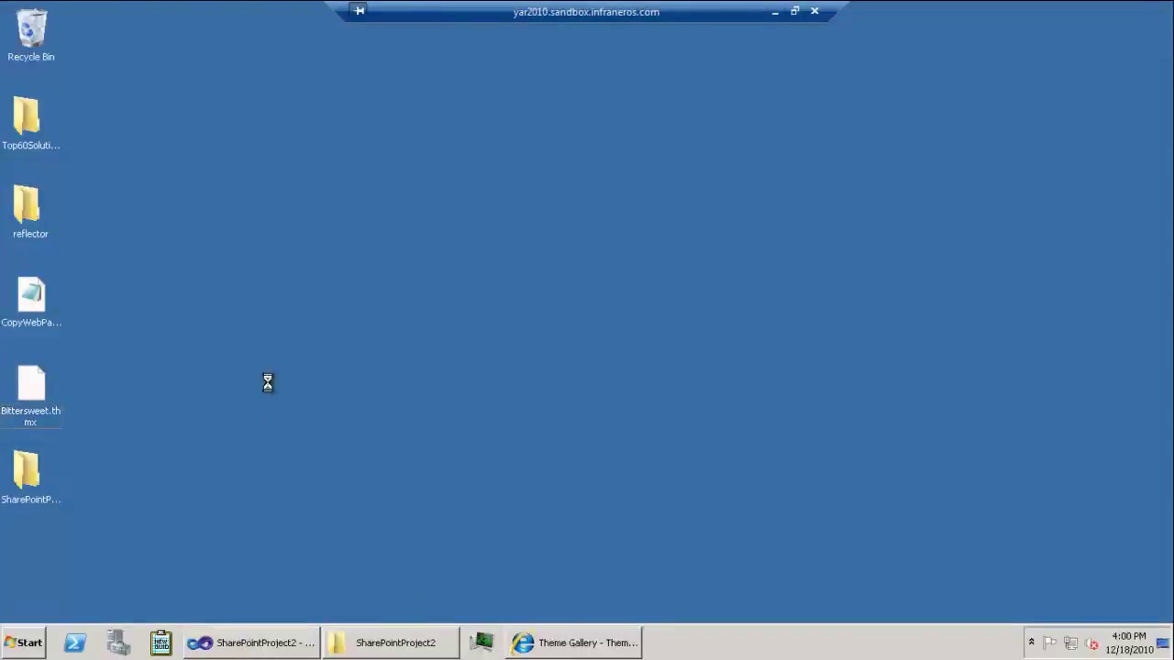
pyautogui.click(559, 644)
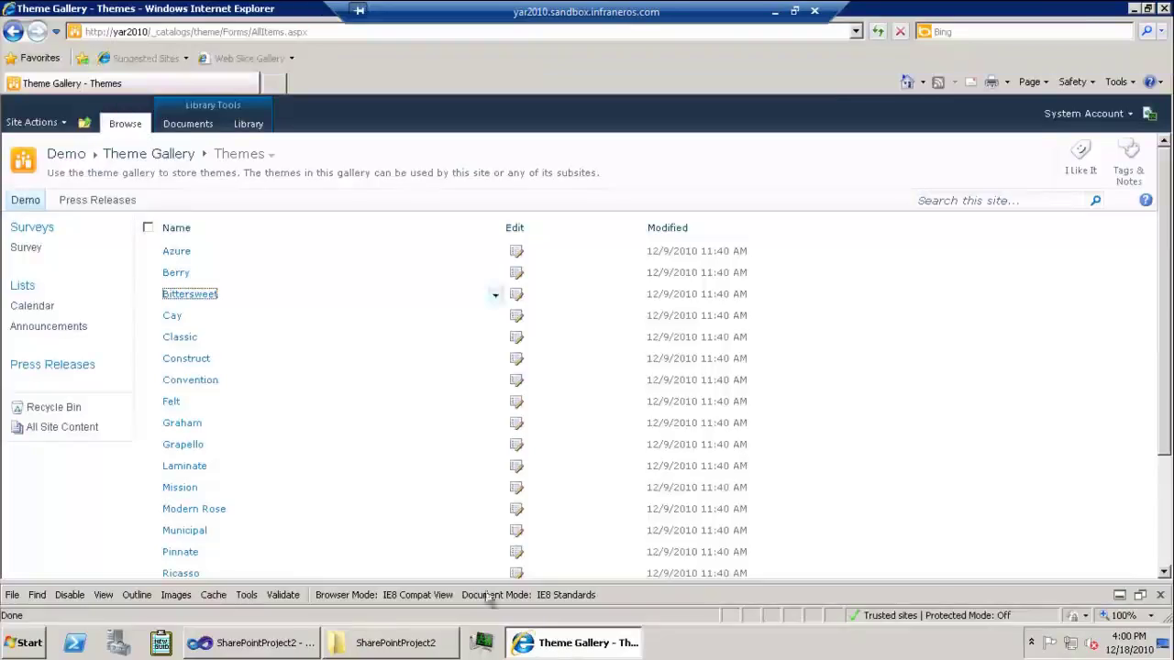
# Step: Upload Theme1.thmx from the Desktop to the Theme Gallery and save its properties
pyautogui.click(190, 126)
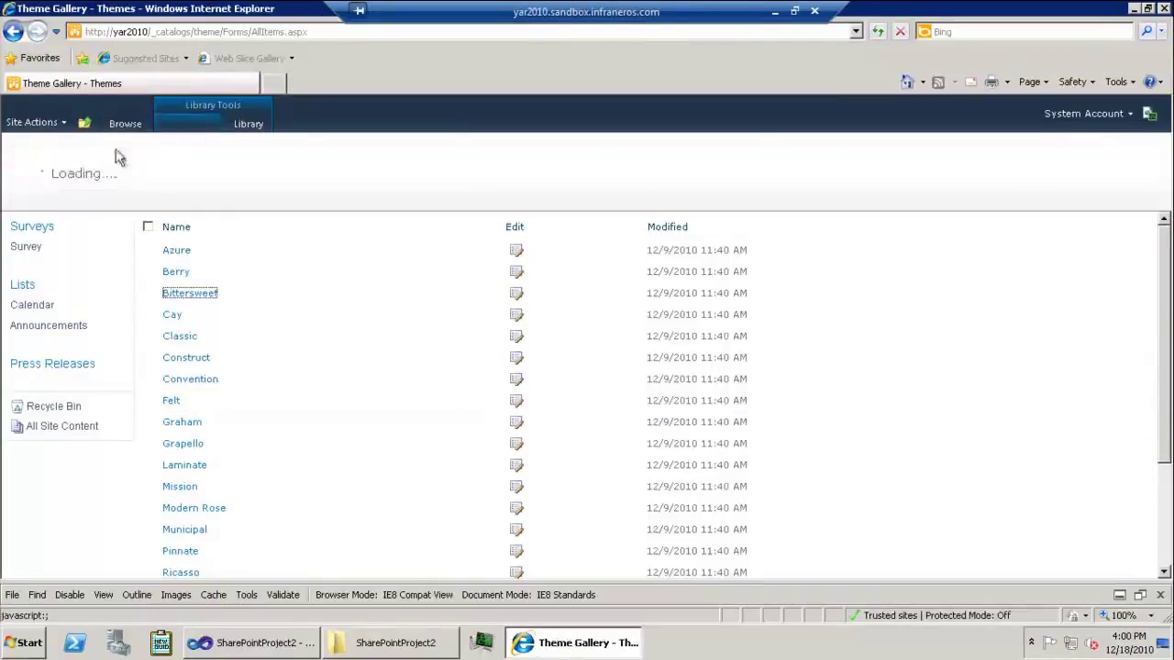
pyautogui.click(40, 165)
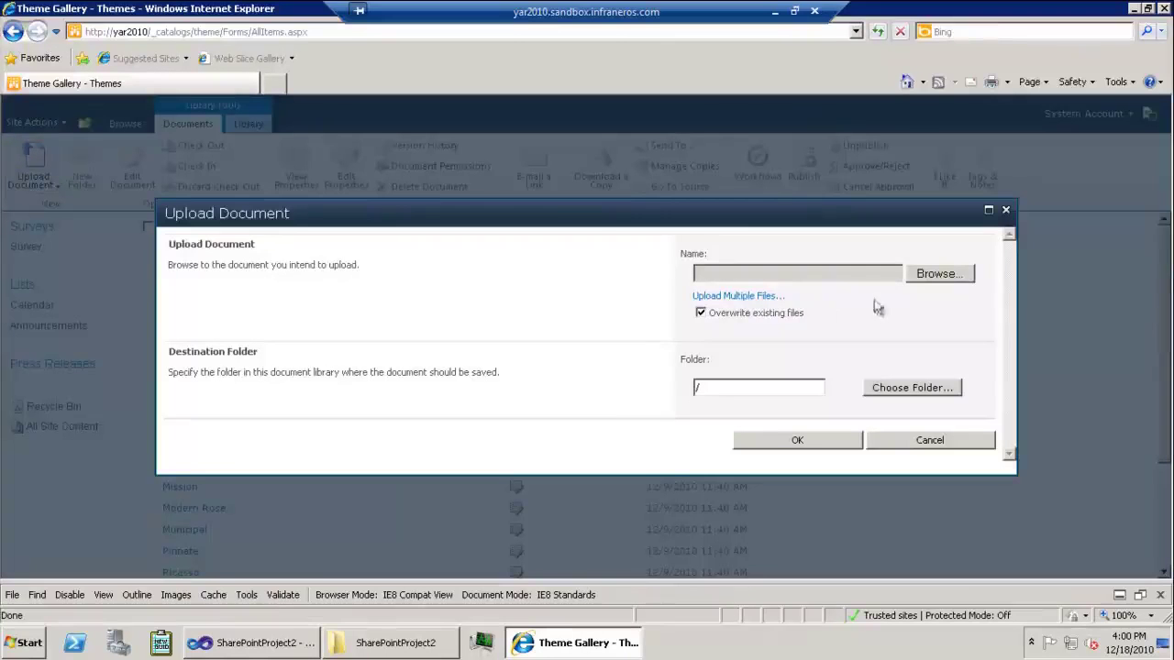
pyautogui.click(922, 282)
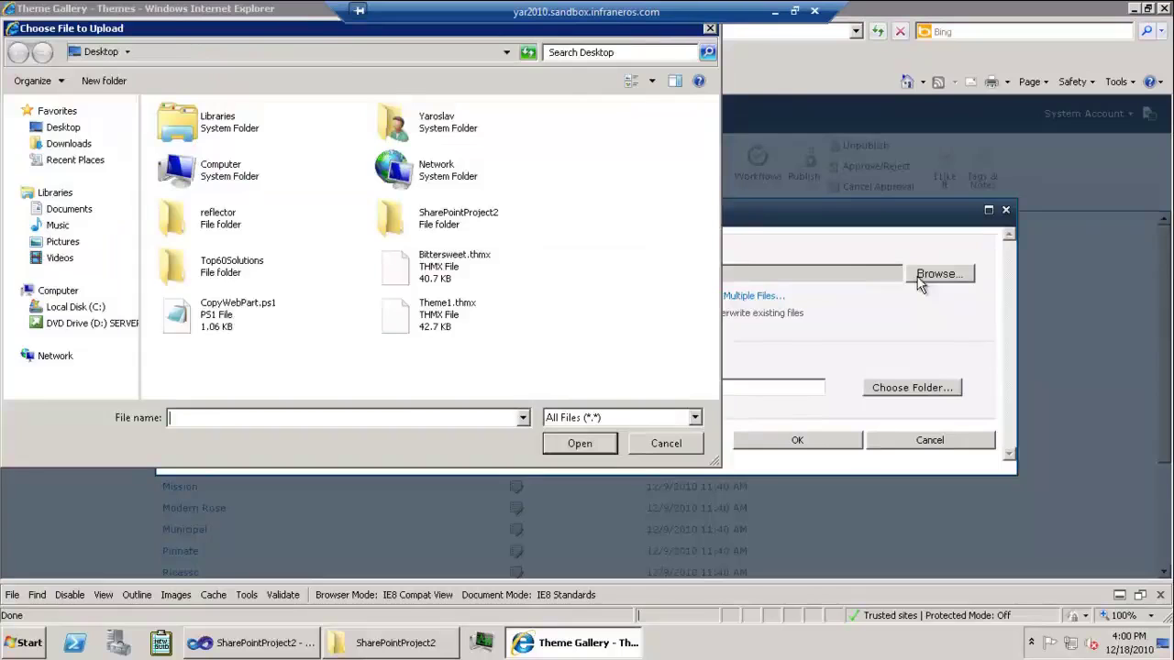
pyautogui.doubleClick(402, 323)
pyautogui.click(830, 440)
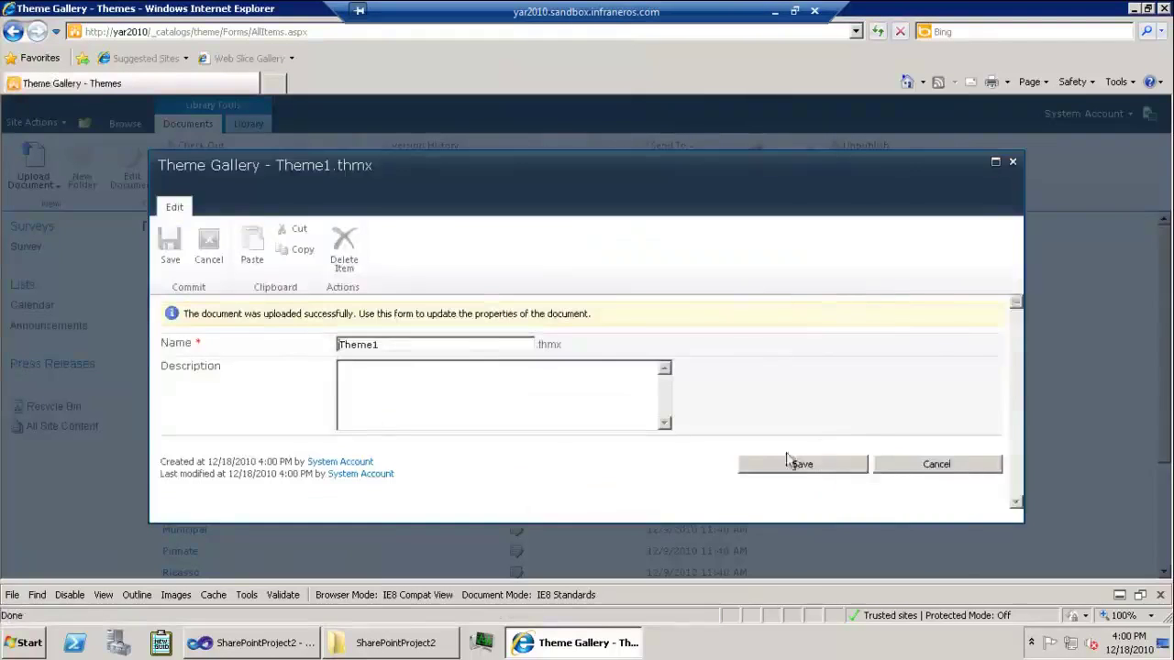
pyautogui.click(813, 466)
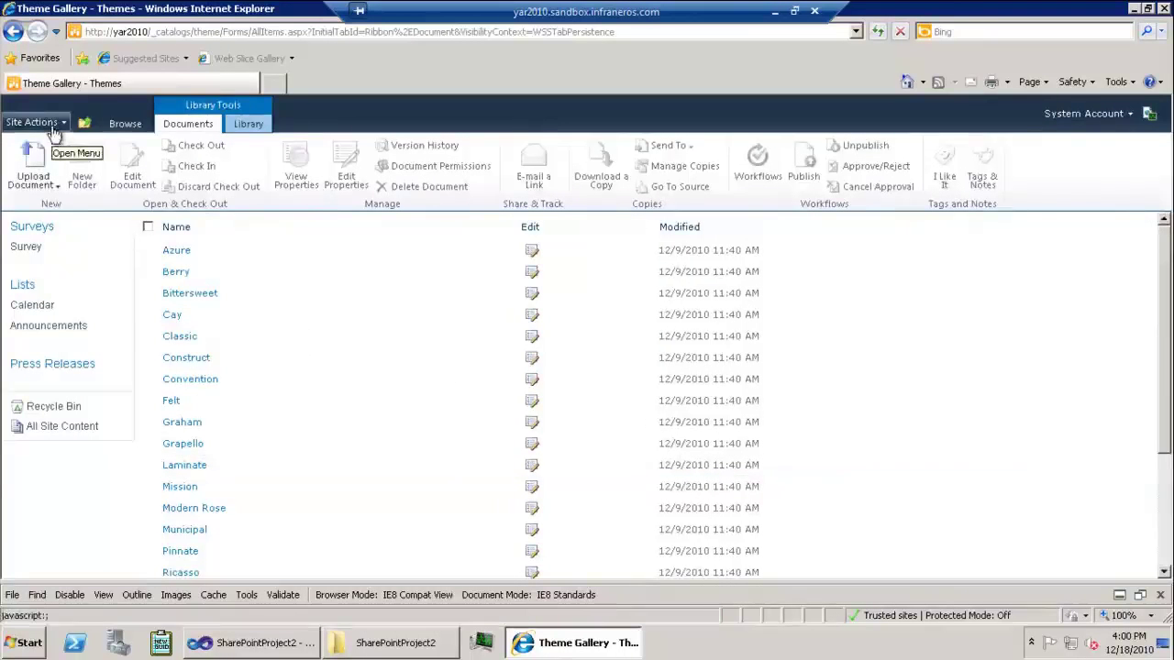
# Step: Open the site theme page in Site Settings and select Theme1 in the theme list
pyautogui.click(44, 122)
pyautogui.click(64, 511)
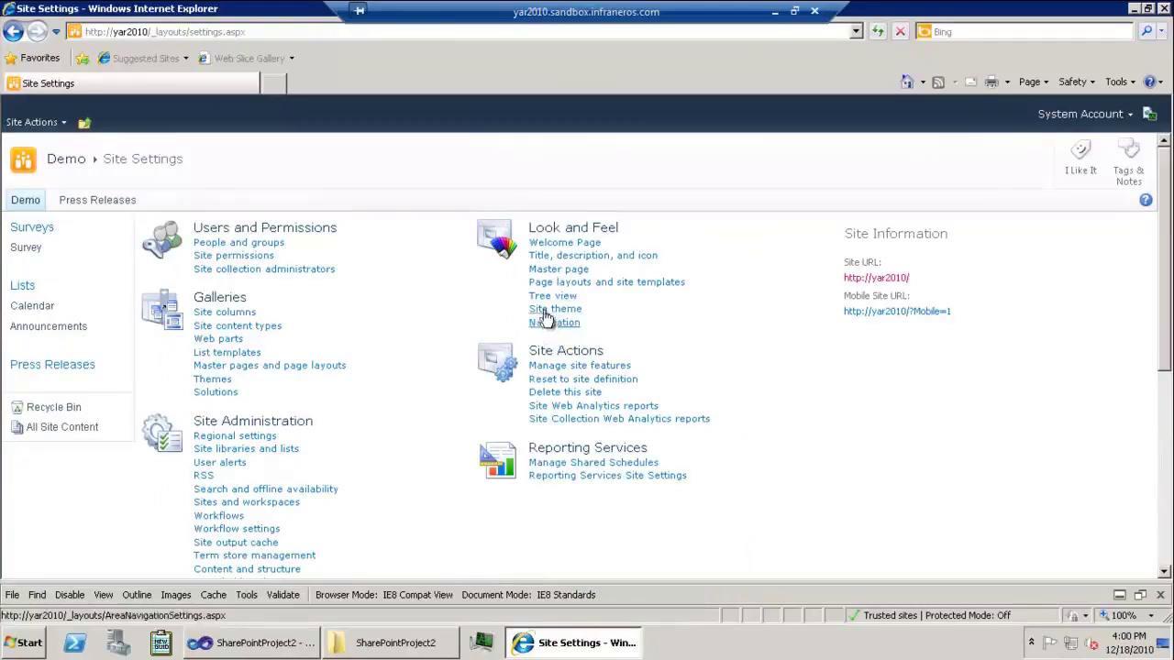
pyautogui.click(547, 312)
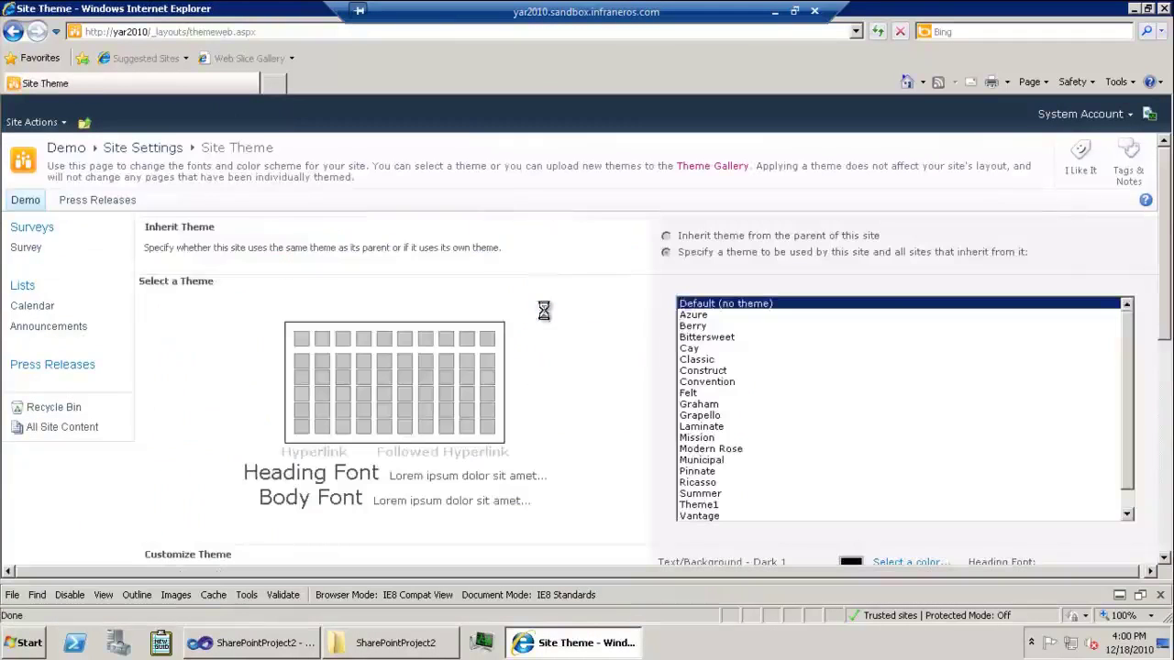
pyautogui.click(942, 443)
pyautogui.click(706, 504)
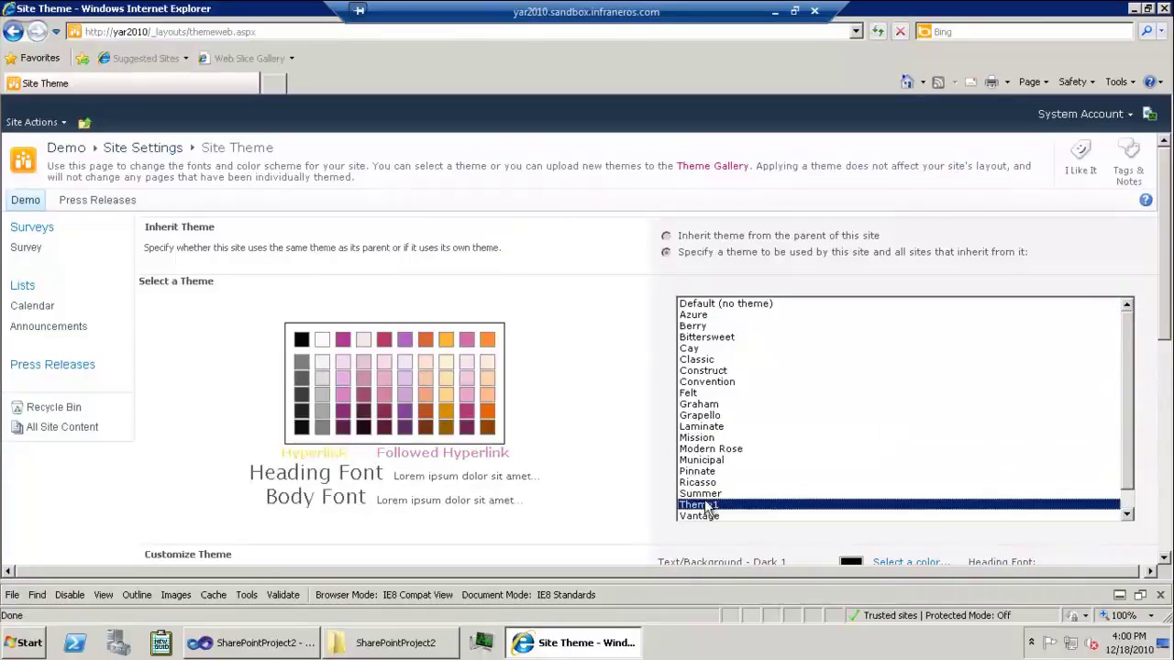
# Step: Preview the site with the selected theme, close the preview, and leave the site theme page without applying it
pyautogui.moveTo(1155, 319); pyautogui.dragTo(1132, 522)
pyautogui.click(748, 418)
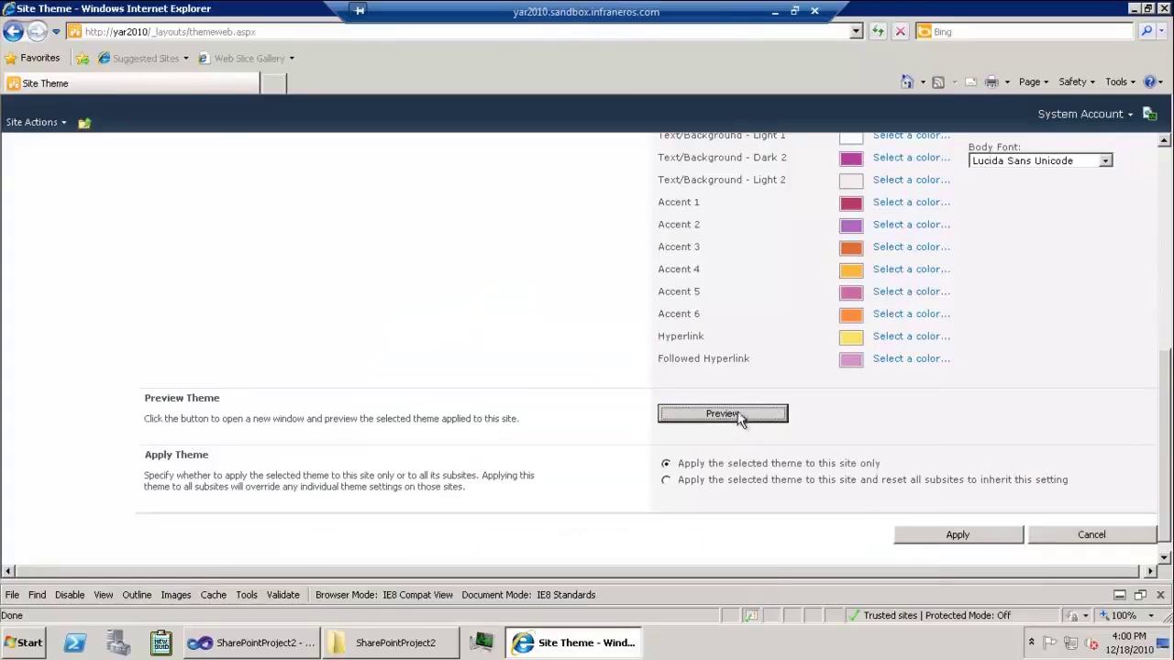
pyautogui.click(739, 414)
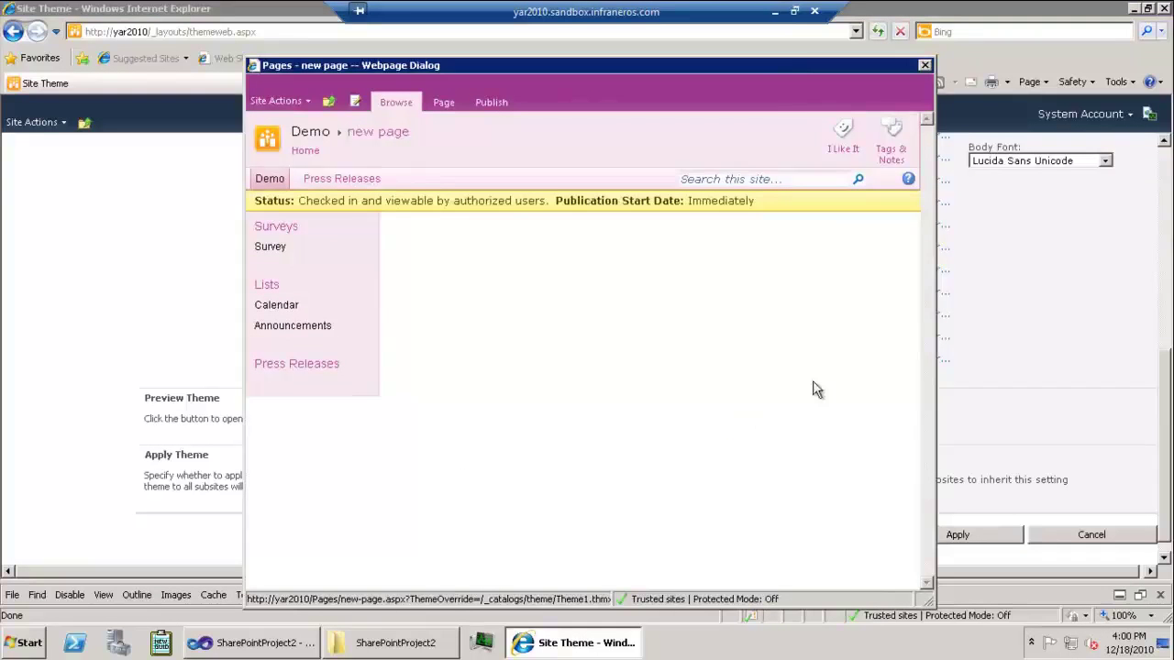
pyautogui.moveTo(793, 73); pyautogui.dragTo(774, 90)
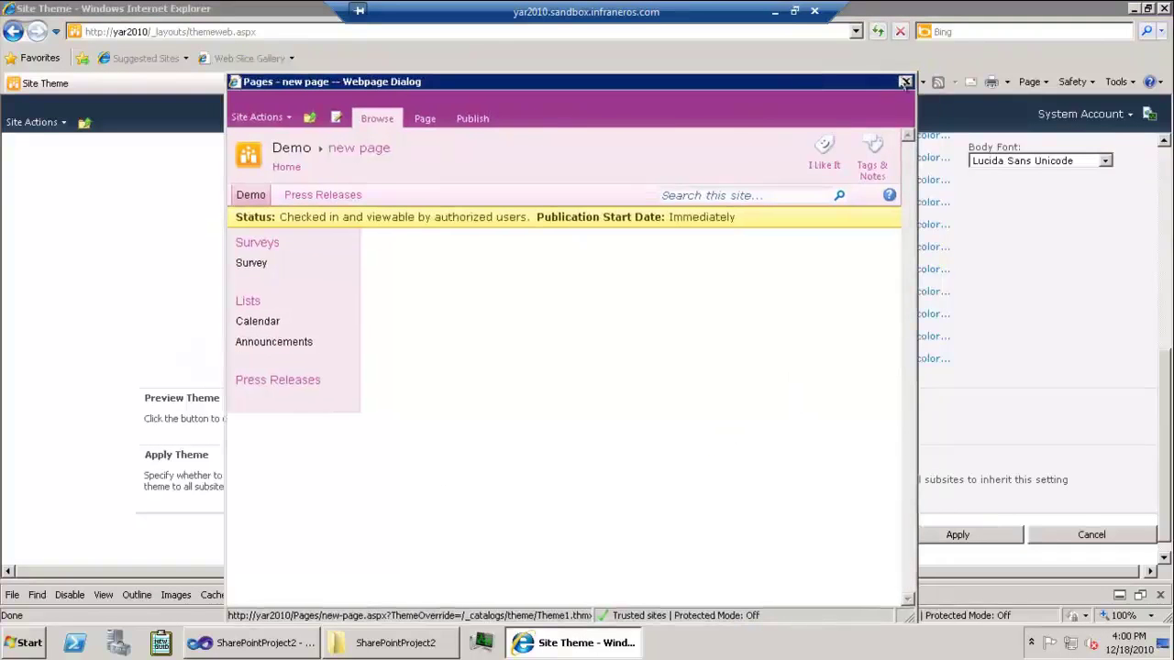
pyautogui.click(906, 81)
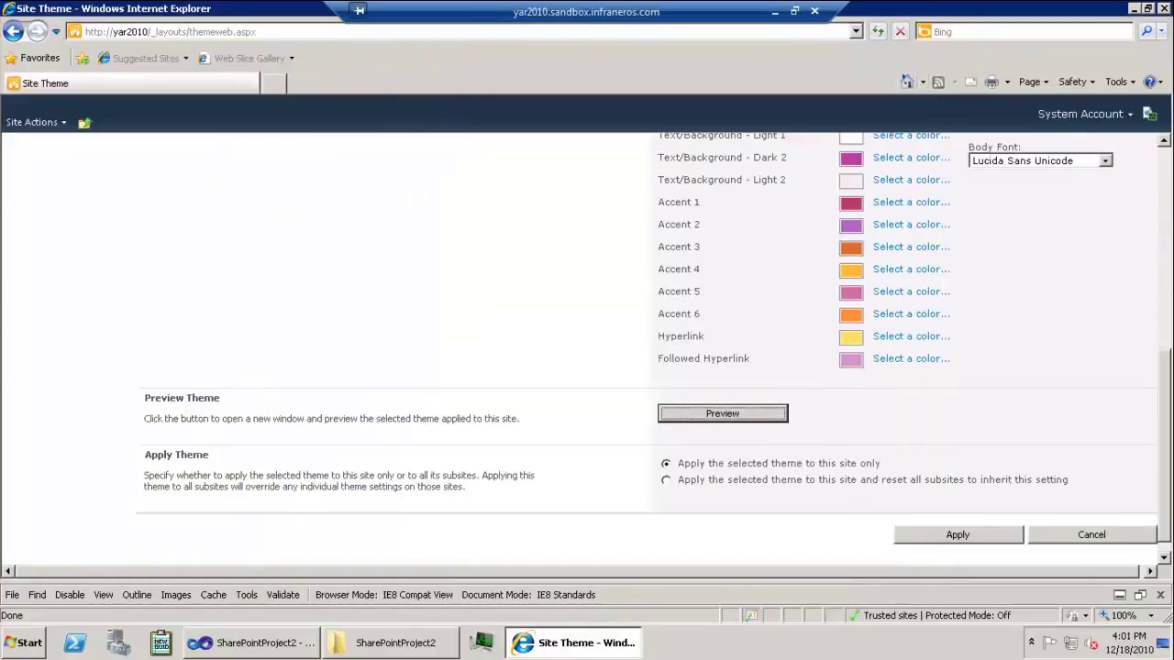
pyautogui.click(1090, 538)
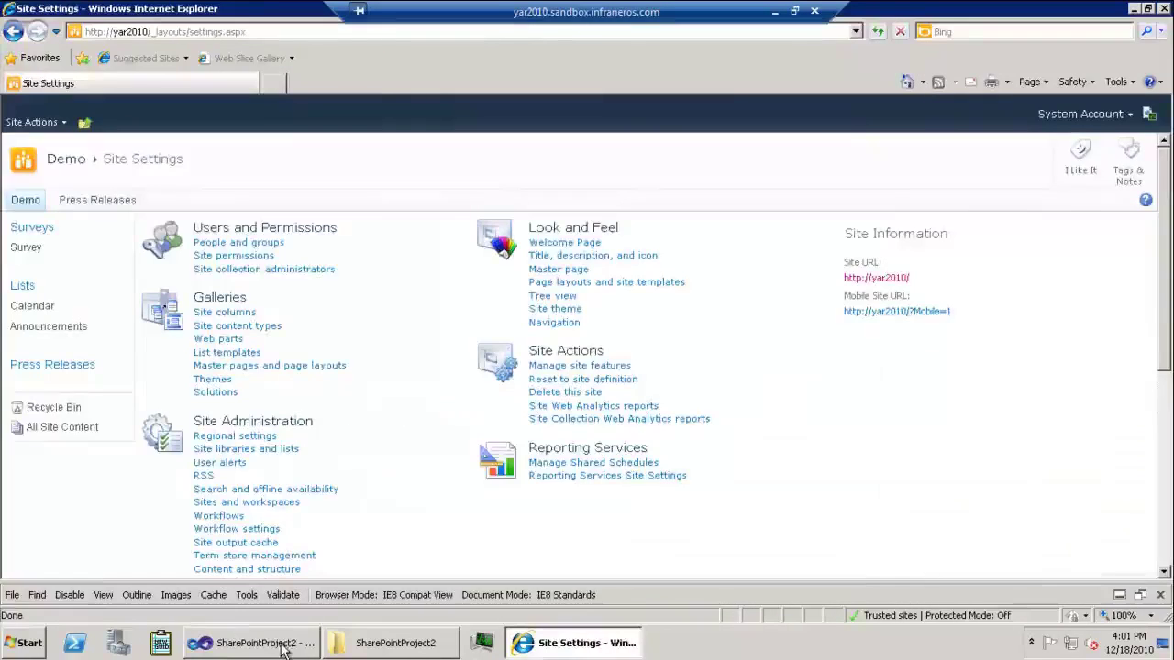
# Step: Switch to Visual Studio and add a SharePoint 2010 Module item named Themes to SharePointProject2
pyautogui.click(282, 646)
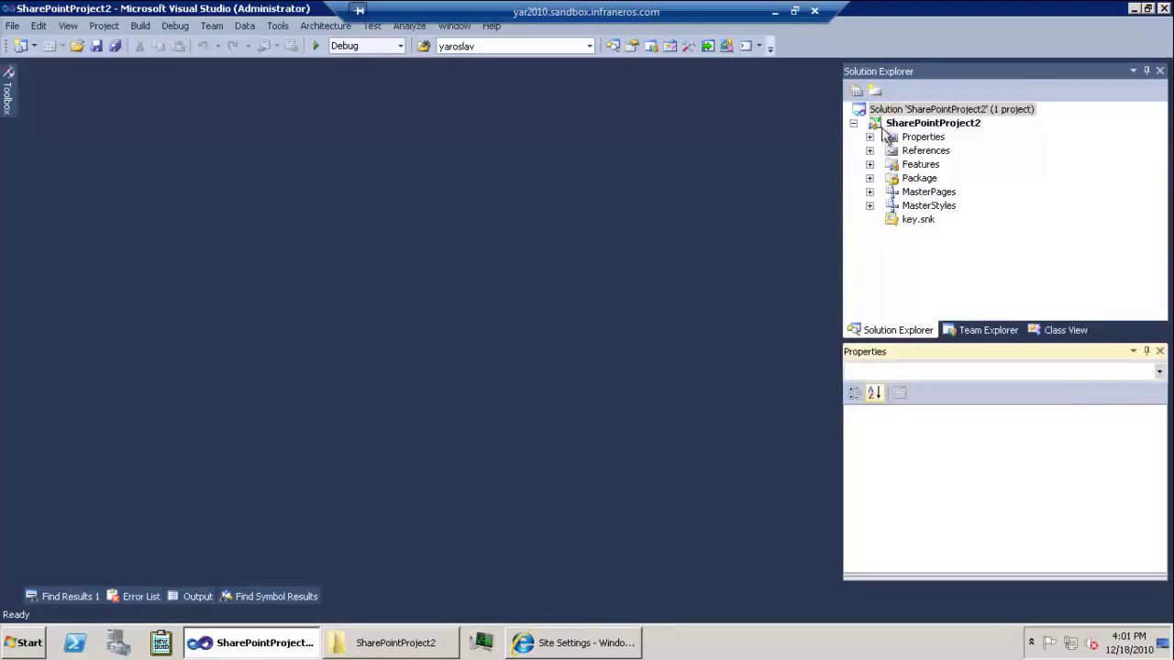
pyautogui.click(928, 125)
pyautogui.rightClick(928, 125)
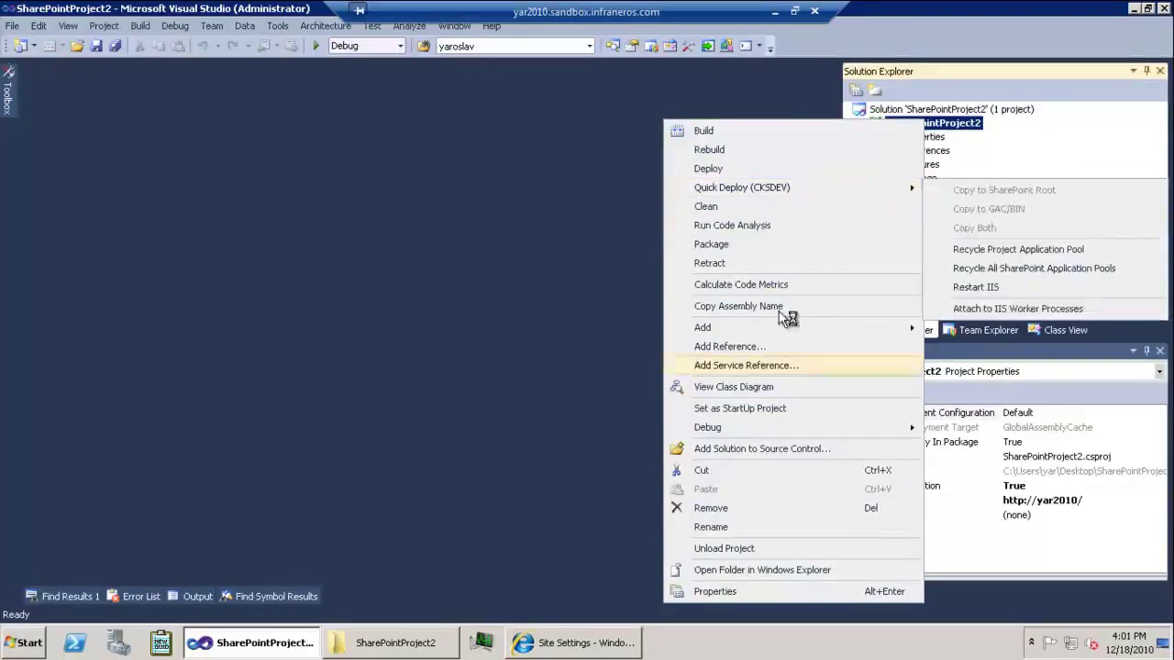
pyautogui.moveTo(773, 325)
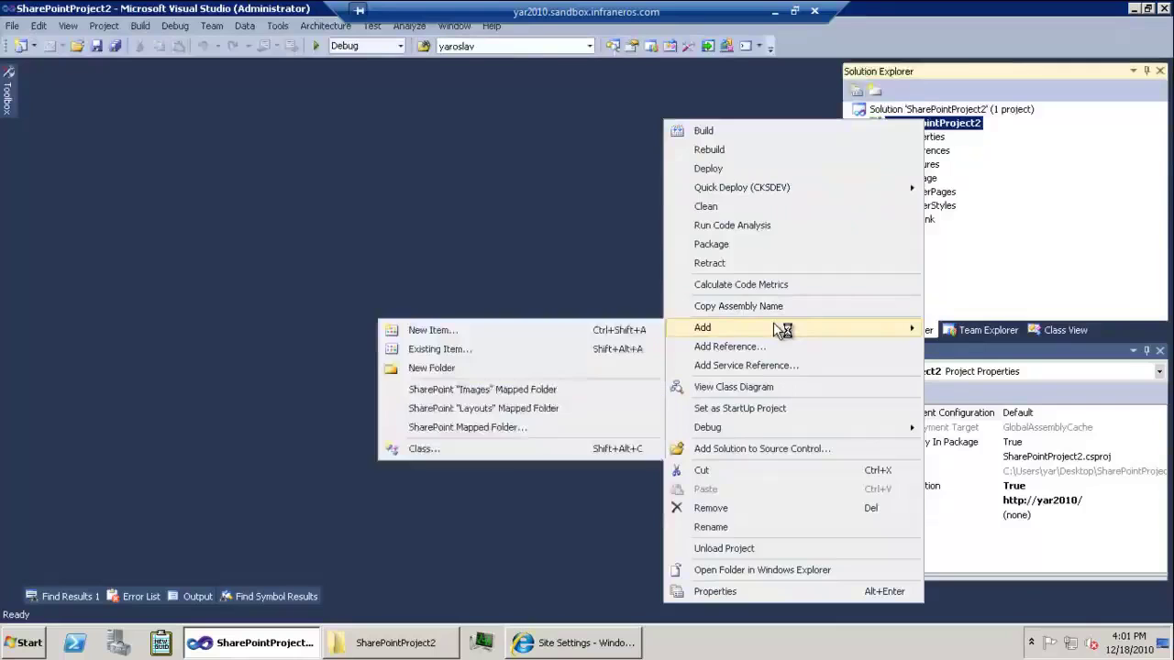
pyautogui.click(573, 332)
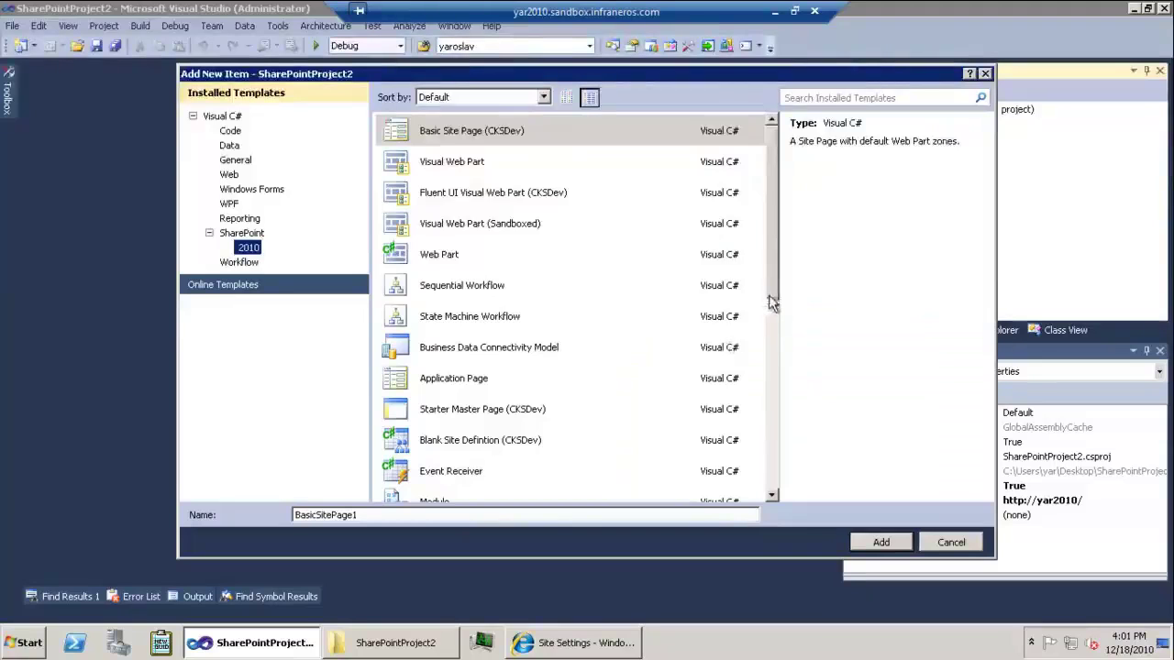
pyautogui.scroll(-1, 770, 328)
pyautogui.scroll(-2, 770, 334)
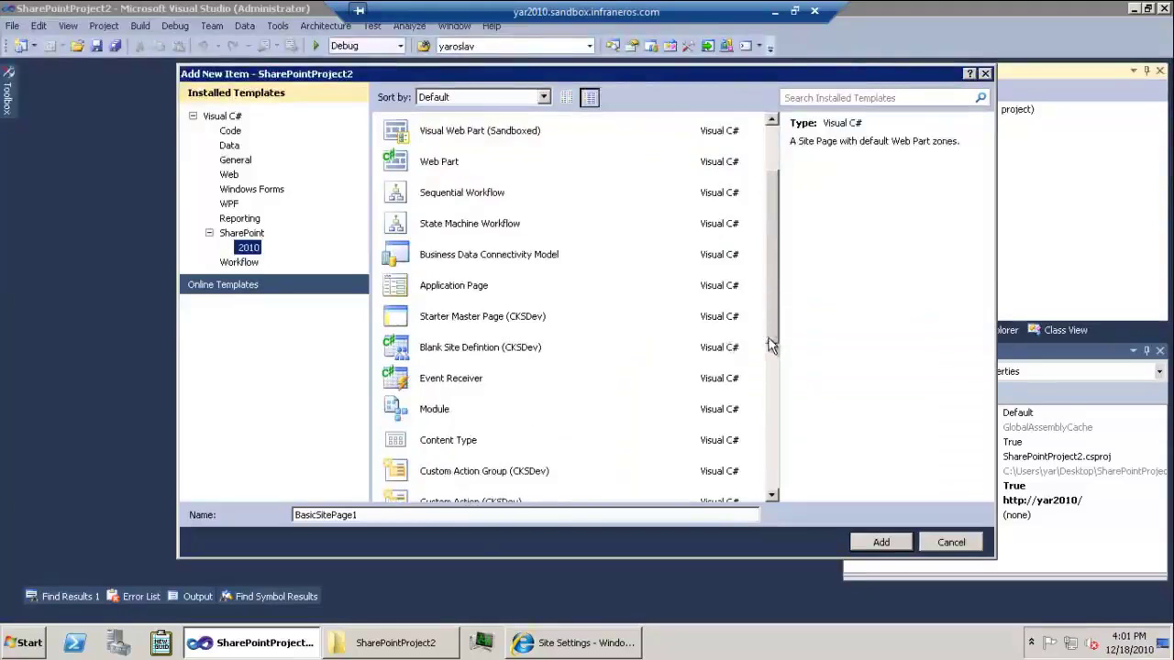
pyautogui.click(428, 409)
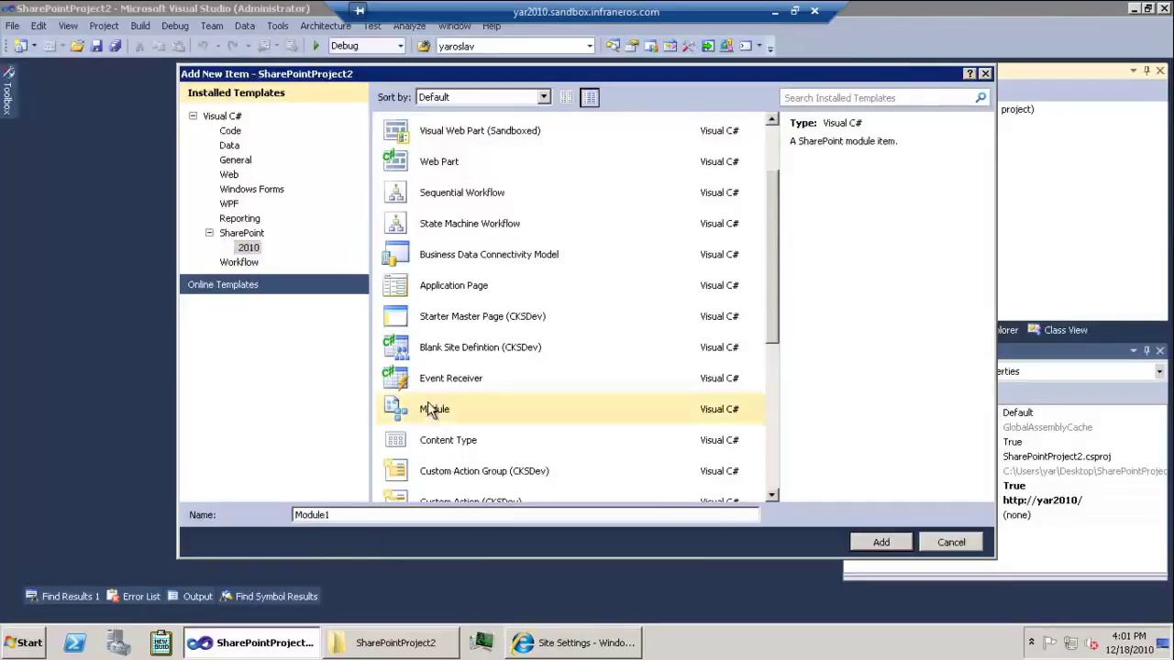
pyautogui.doubleClick(353, 515)
pyautogui.write('Themes')
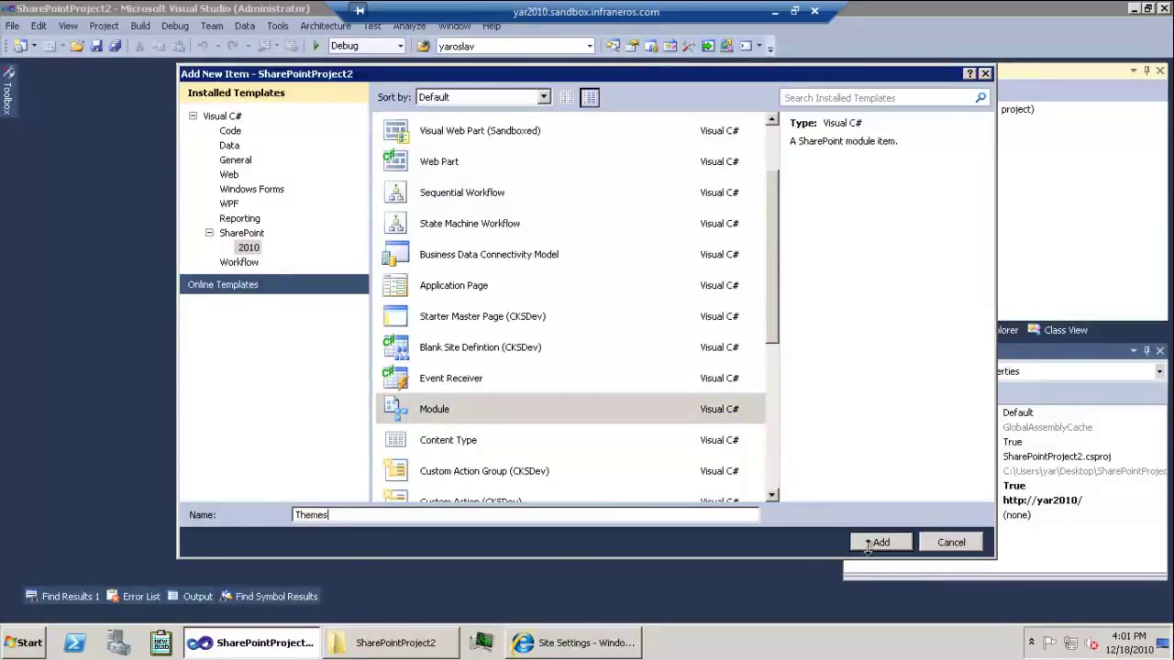
pyautogui.click(871, 547)
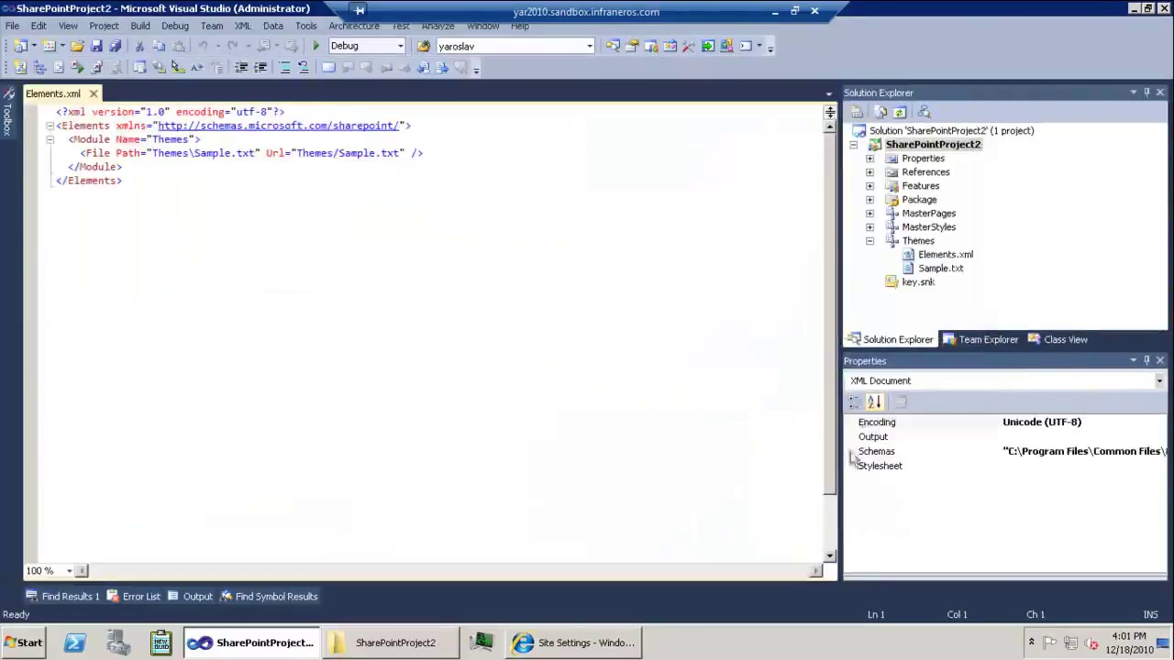
# Step: Delete Sample.txt from the Themes module
pyautogui.click(926, 268)
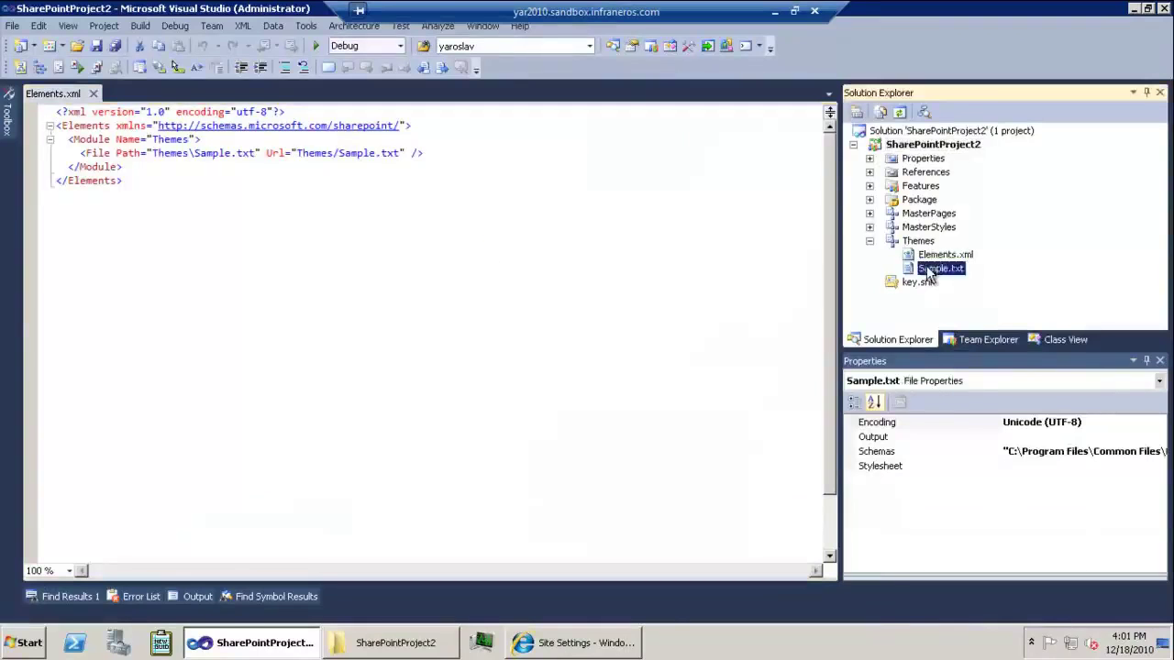
pyautogui.press('Delete')
pyautogui.press('Return')
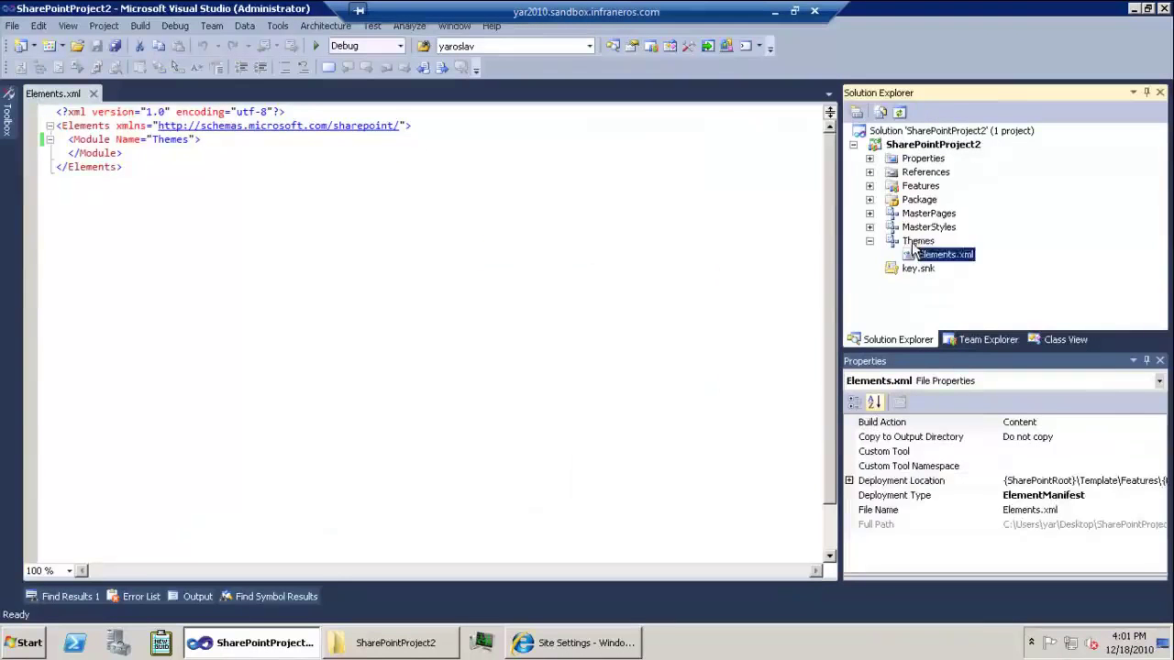
# Step: Add the existing file Theme1.thmx from the Desktop to the Themes module
pyautogui.click(914, 243)
pyautogui.rightClick(913, 246)
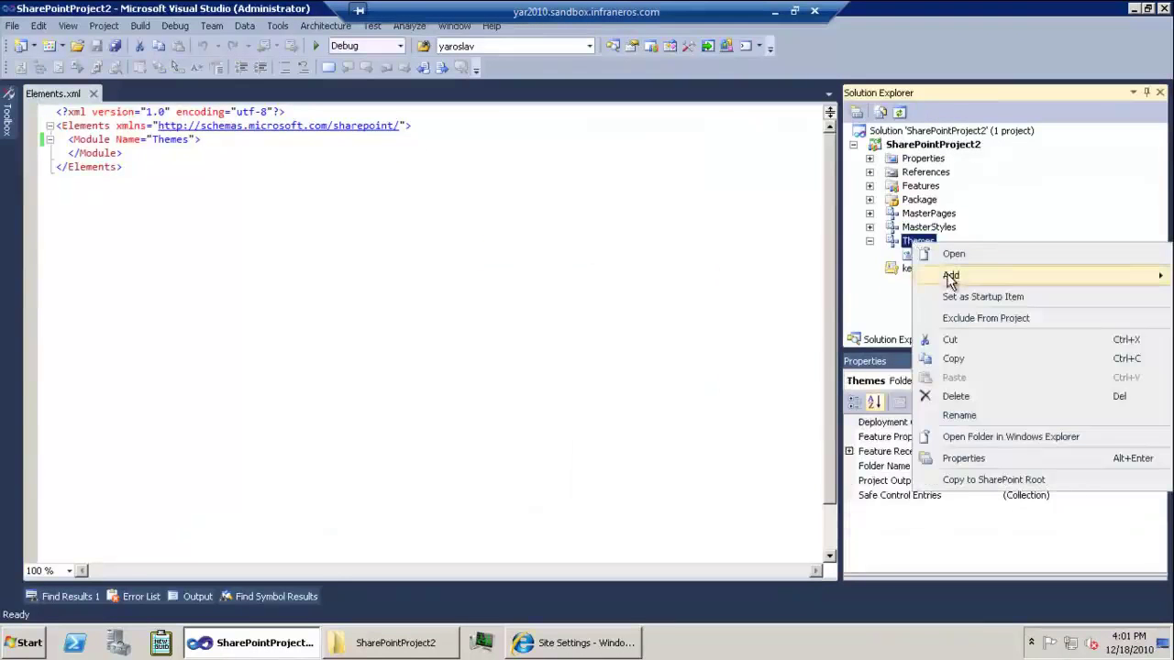
pyautogui.moveTo(932, 281)
pyautogui.click(821, 296)
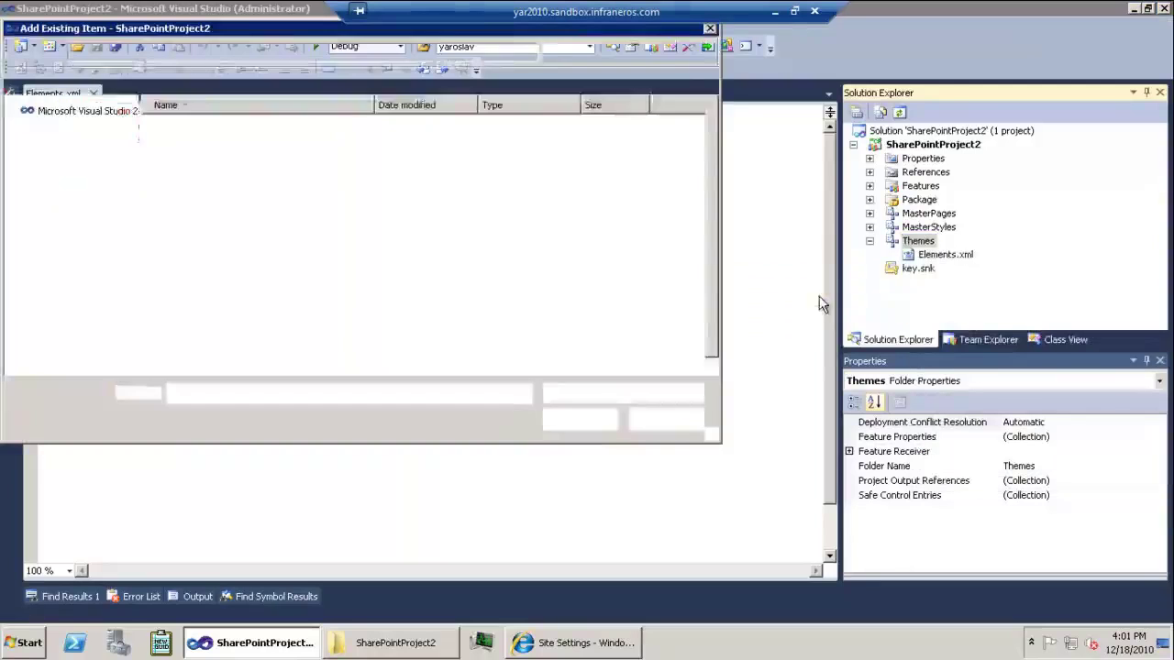
pyautogui.click(64, 177)
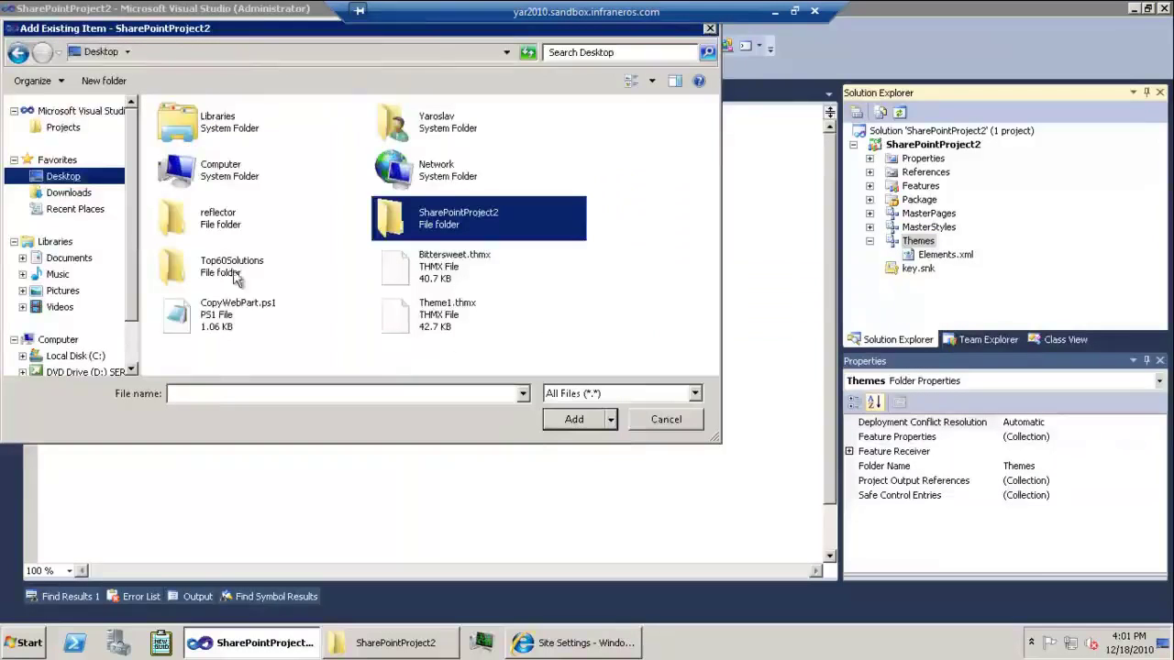
pyautogui.doubleClick(417, 316)
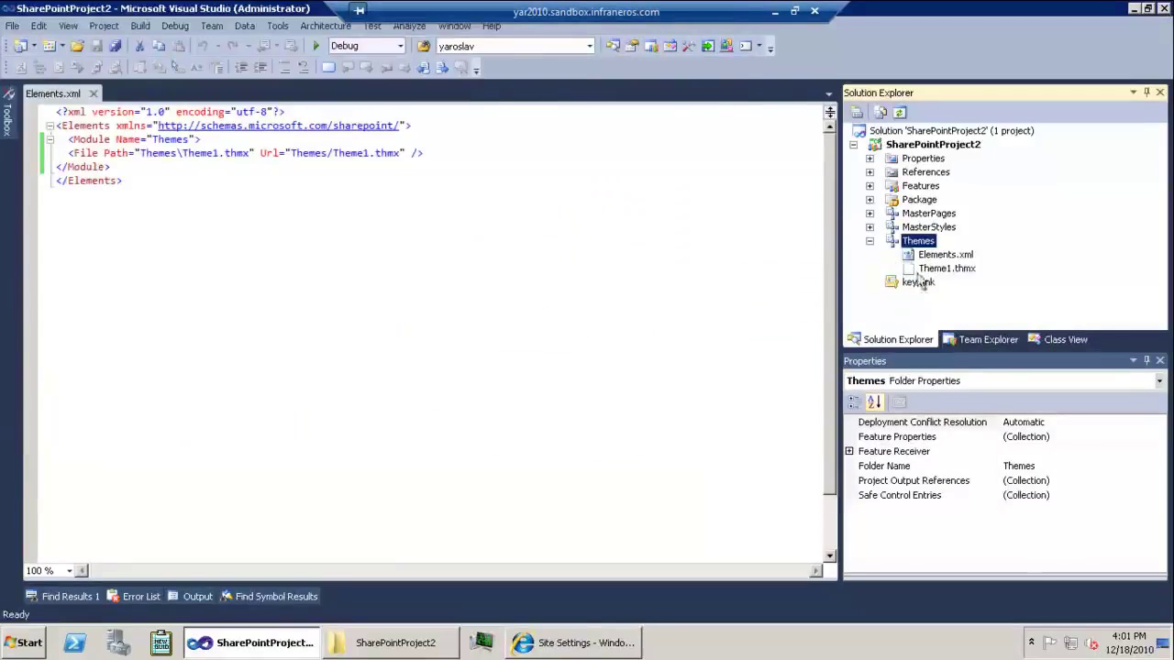
# Step: Replace the contents of the Themes module's Elements.xml with the full XML copied from the MasterPages module's Elements.xml
pyautogui.click(870, 214)
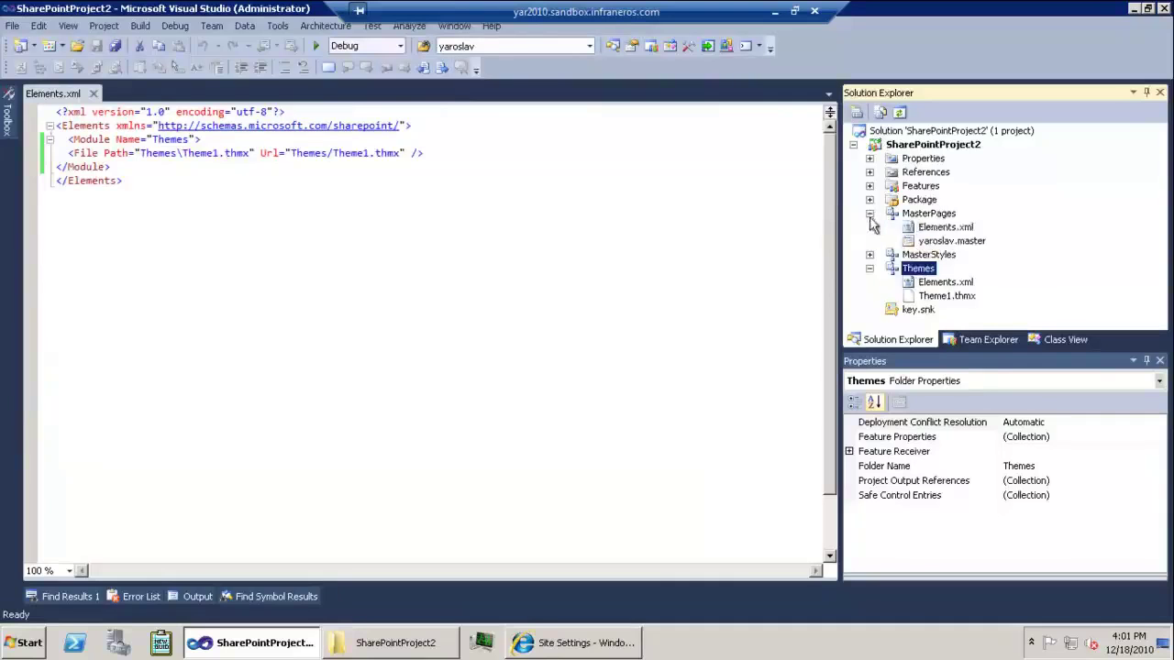
pyautogui.doubleClick(938, 227)
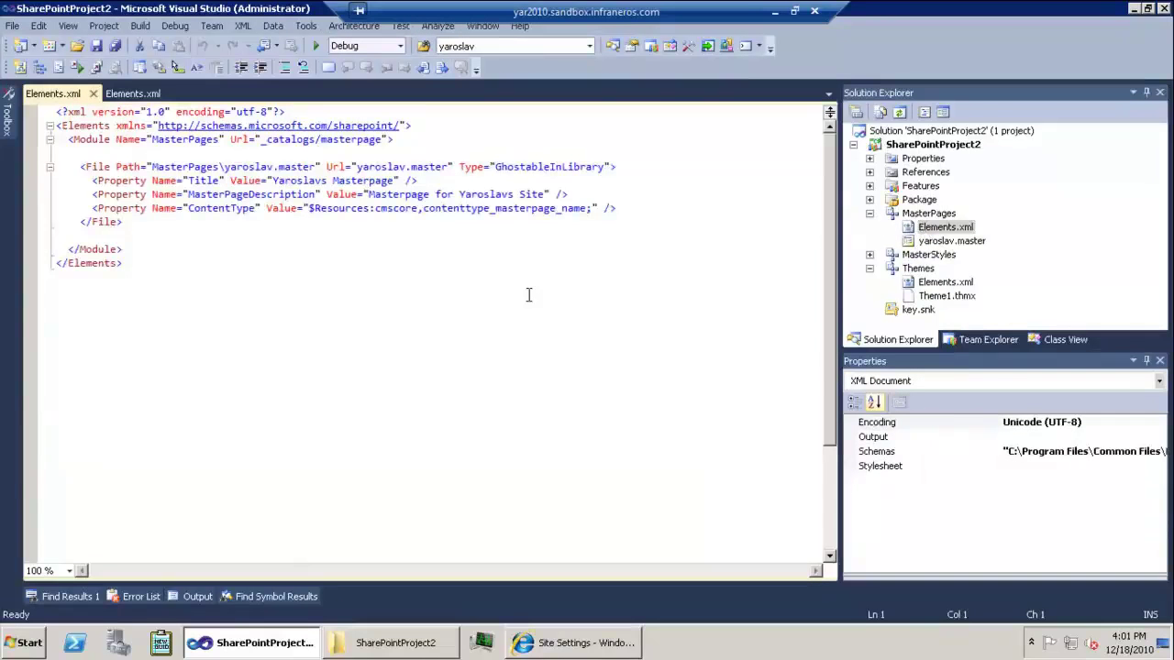
pyautogui.hotkey('ctrl', 'a')
pyautogui.hotkey('ctrl', 'c')
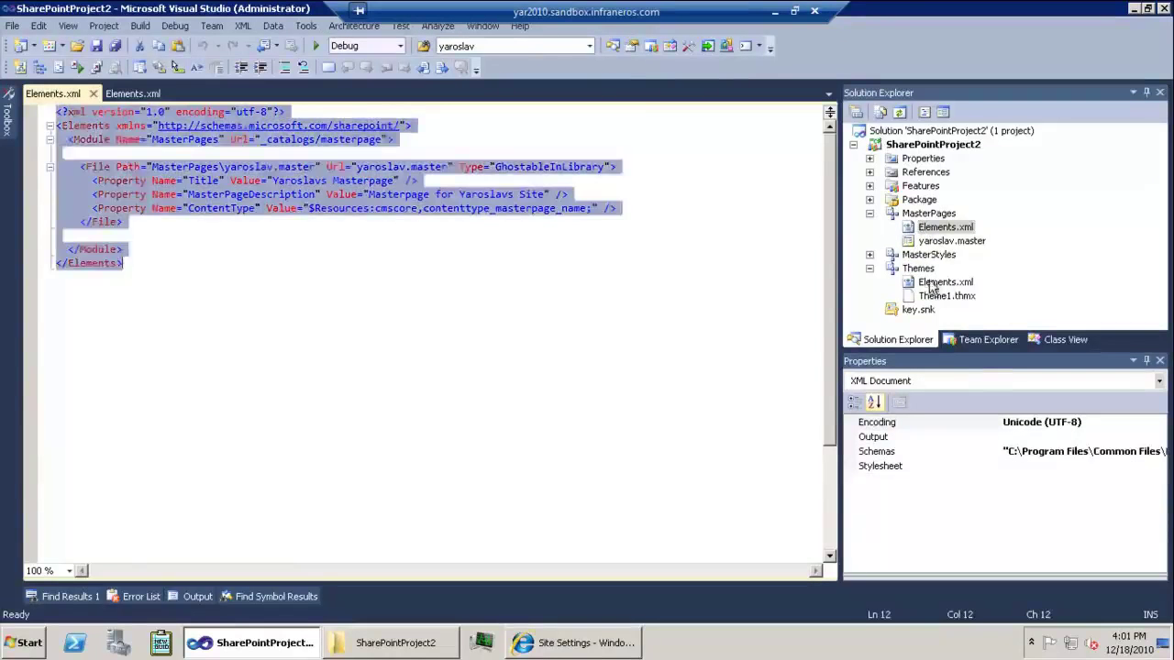
pyautogui.click(932, 283)
pyautogui.doubleClick(932, 284)
pyautogui.hotkey('ctrl', 'a')
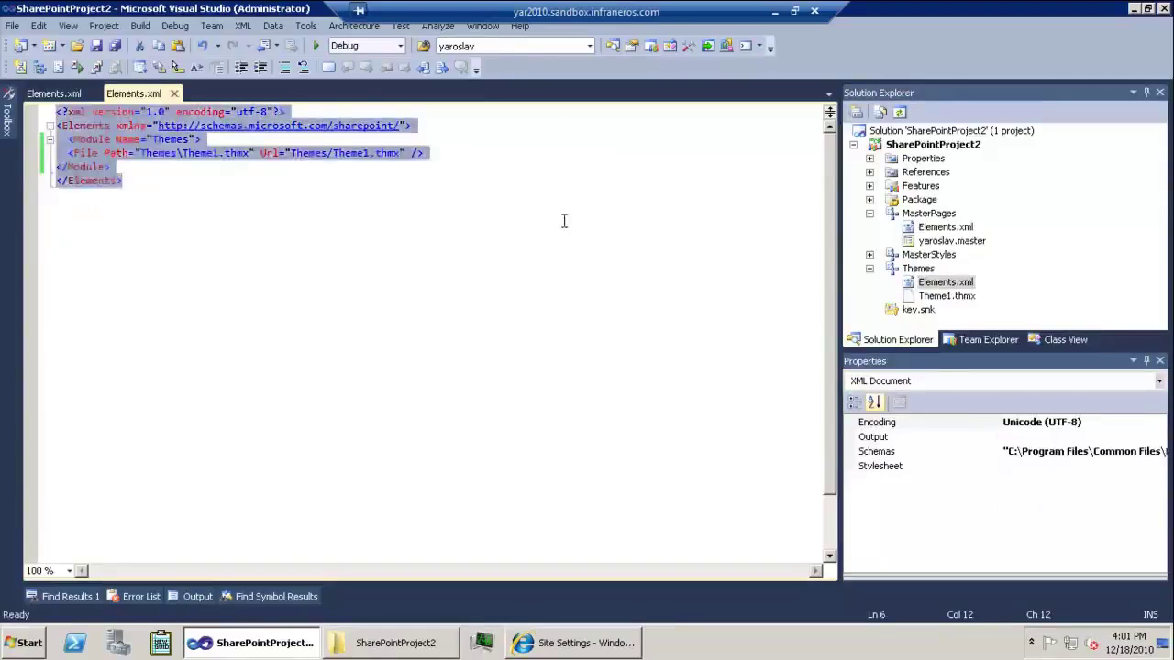
pyautogui.hotkey('ctrl', 'v')
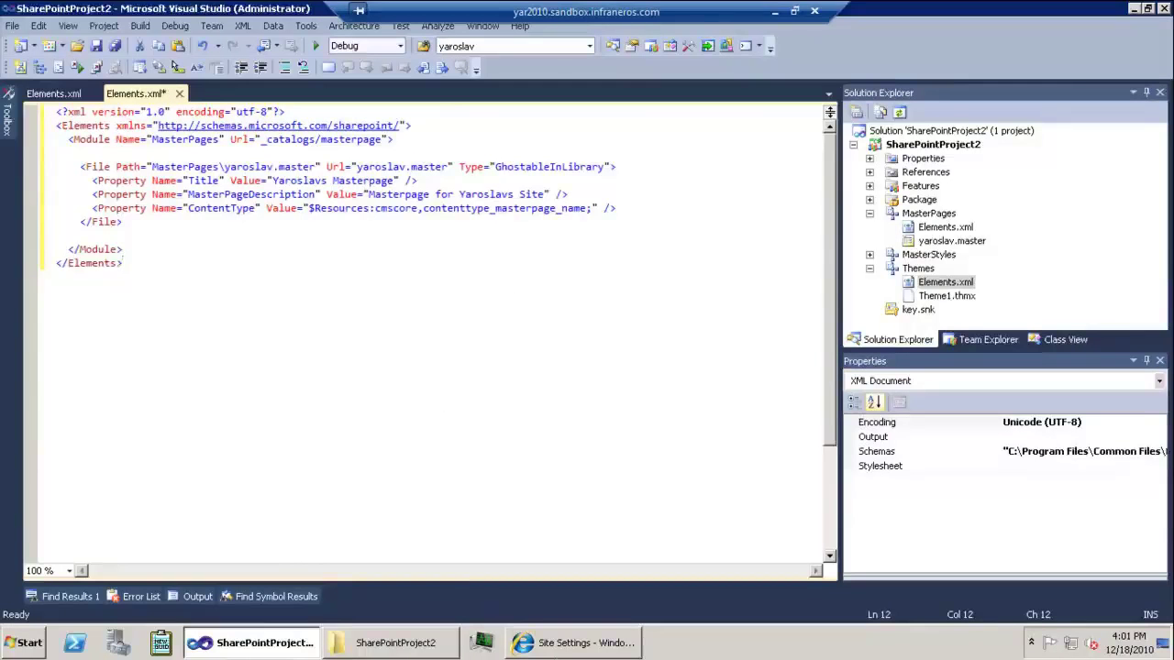
# Step: Open the Theme Gallery in Internet Explorer, copy the catalogs/theme part of its address, and return to Visual Studio
pyautogui.click(568, 643)
pyautogui.click(216, 380)
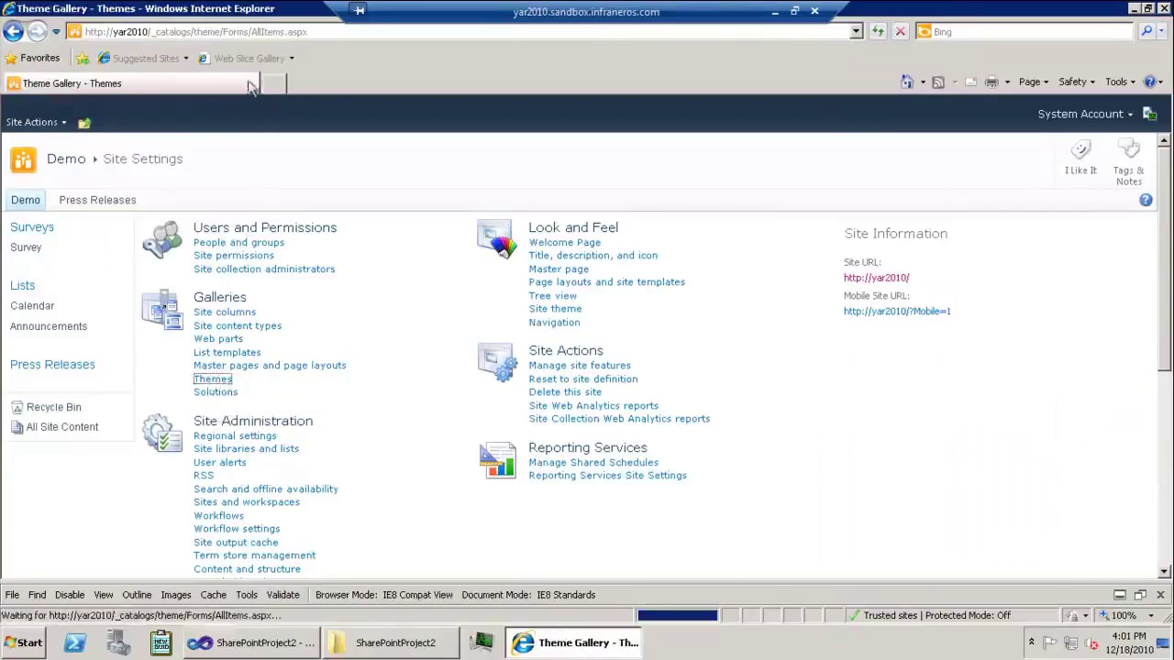
pyautogui.click(220, 31)
pyautogui.click(220, 31)
pyautogui.hotkey('ctrl', 'shift', 'Left')
pyautogui.hotkey('ctrl', 'shift', 'Left')
pyautogui.hotkey('ctrl', 'c')
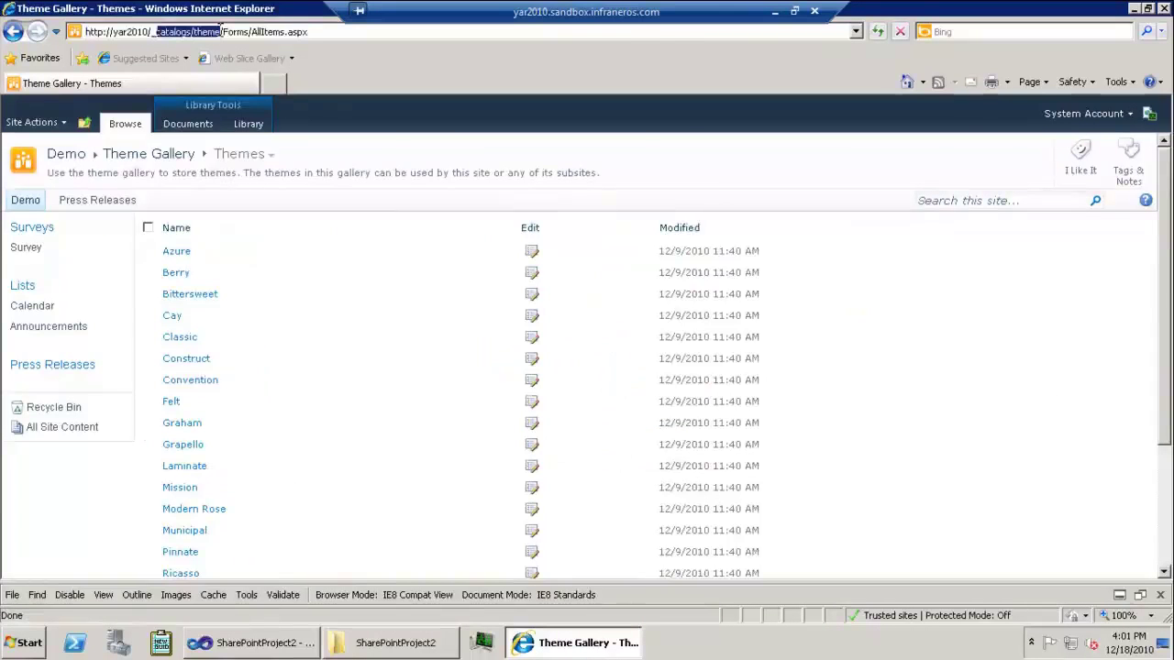
pyautogui.click(260, 643)
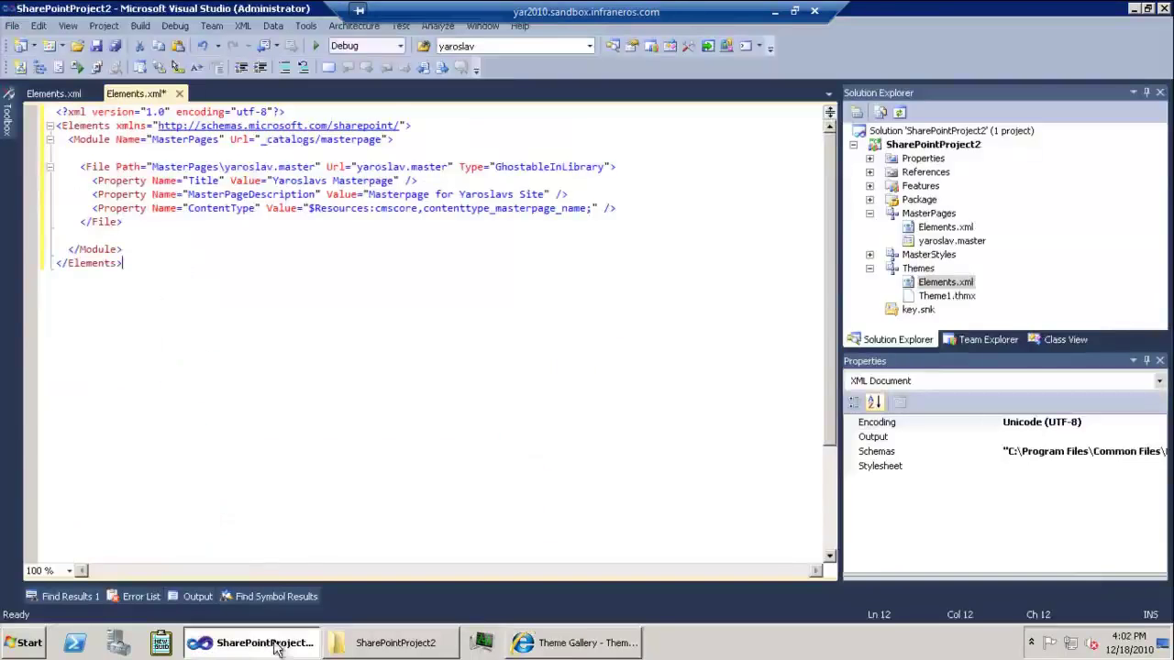
# Step: Set the module's Url to _catalogs/theme and its Name to Themes in the Themes module's Elements.xml
pyautogui.click(263, 139)
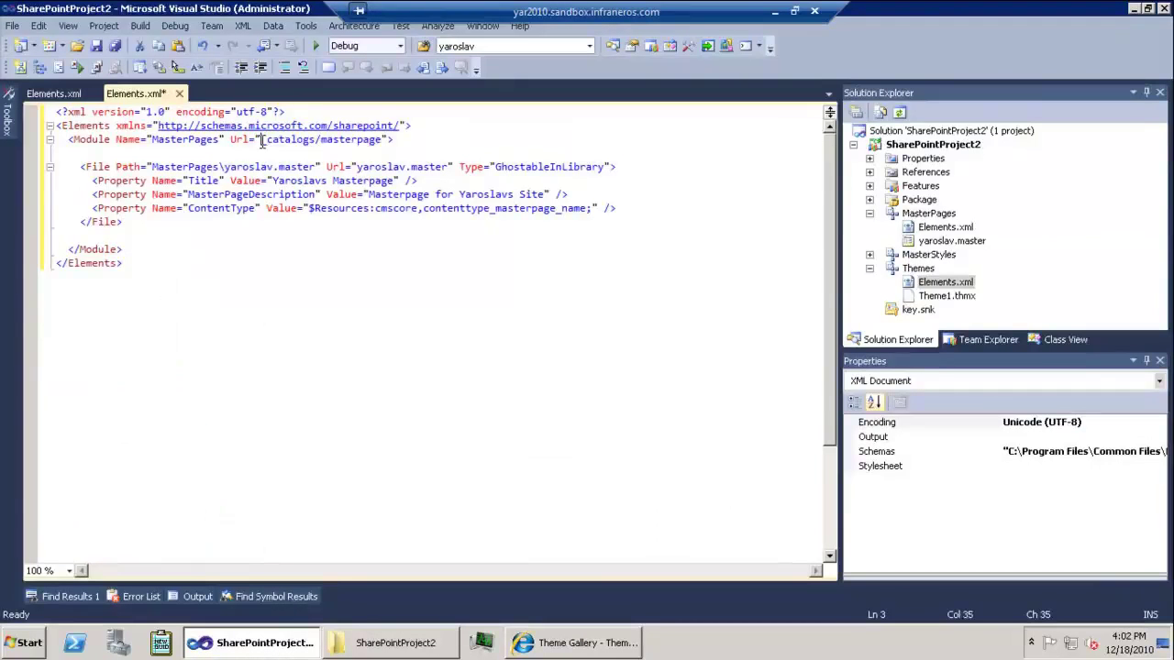
pyautogui.hotkey('ctrl', 'shift', 'Right')
pyautogui.hotkey('ctrl', 'shift', 'Right')
pyautogui.hotkey('ctrl', 'shift', 'Right')
pyautogui.hotkey('ctrl', 'v')
pyautogui.doubleClick(186, 139)
pyautogui.write('Themes')
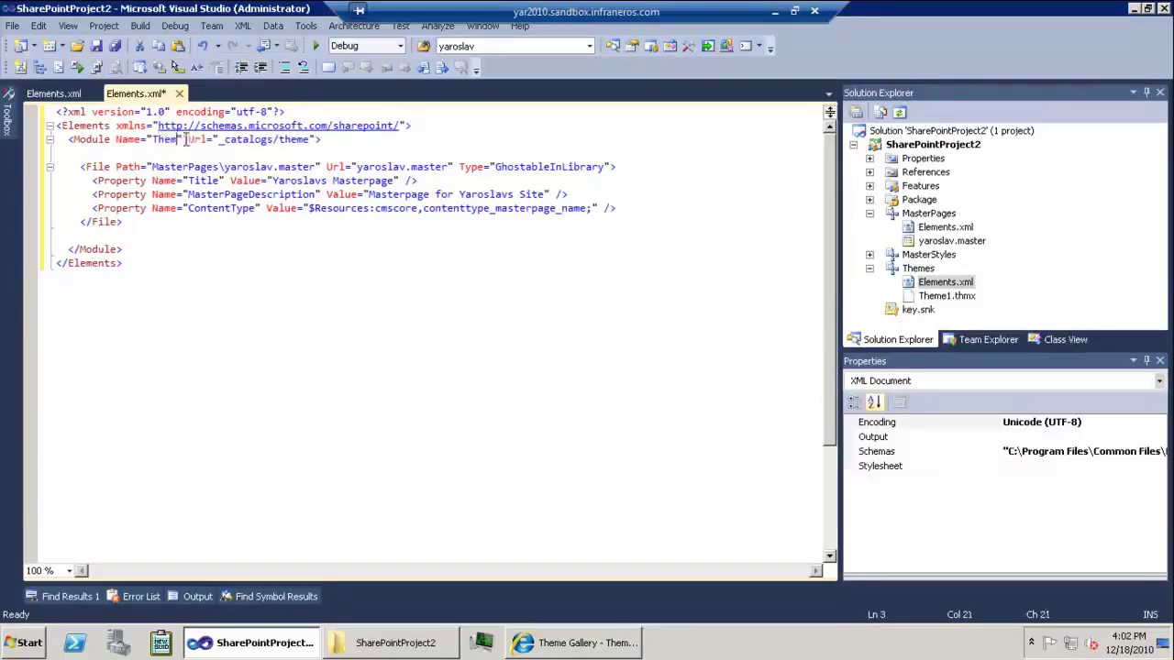
pyautogui.hotkey('ctrl', 'shift', 'Left')
# Step: Set the File element's Path to Themes\Theme1.thmx, copying the file name from the Themes module
pyautogui.doubleClick(183, 167)
pyautogui.write('Themes')
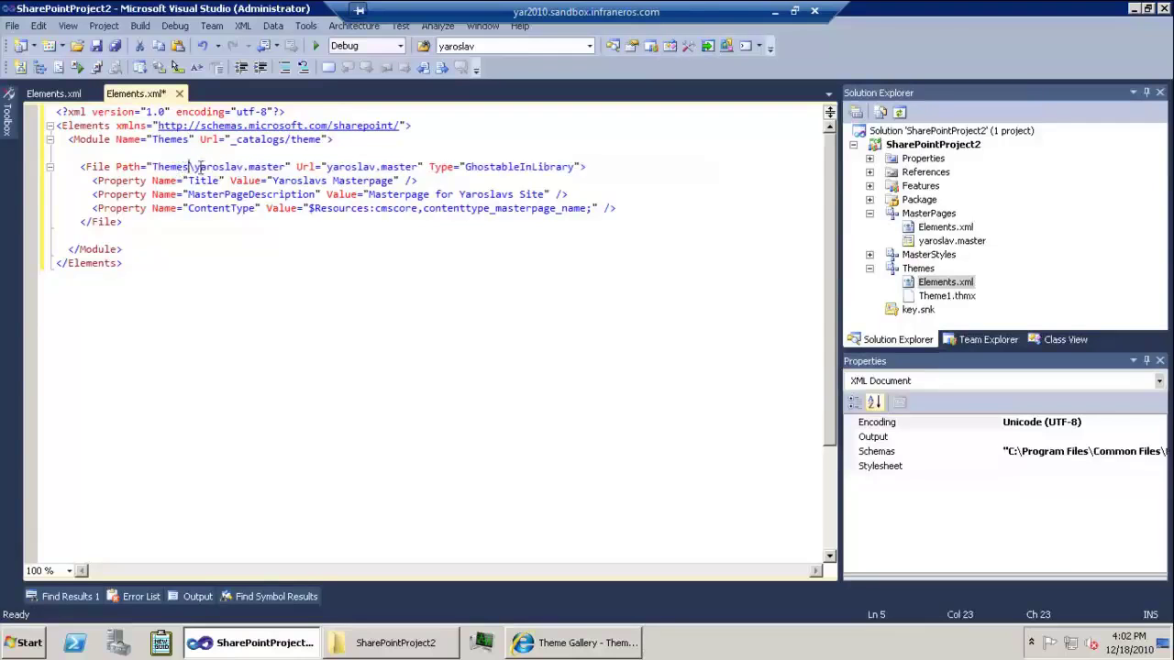
pyautogui.doubleClick(209, 168)
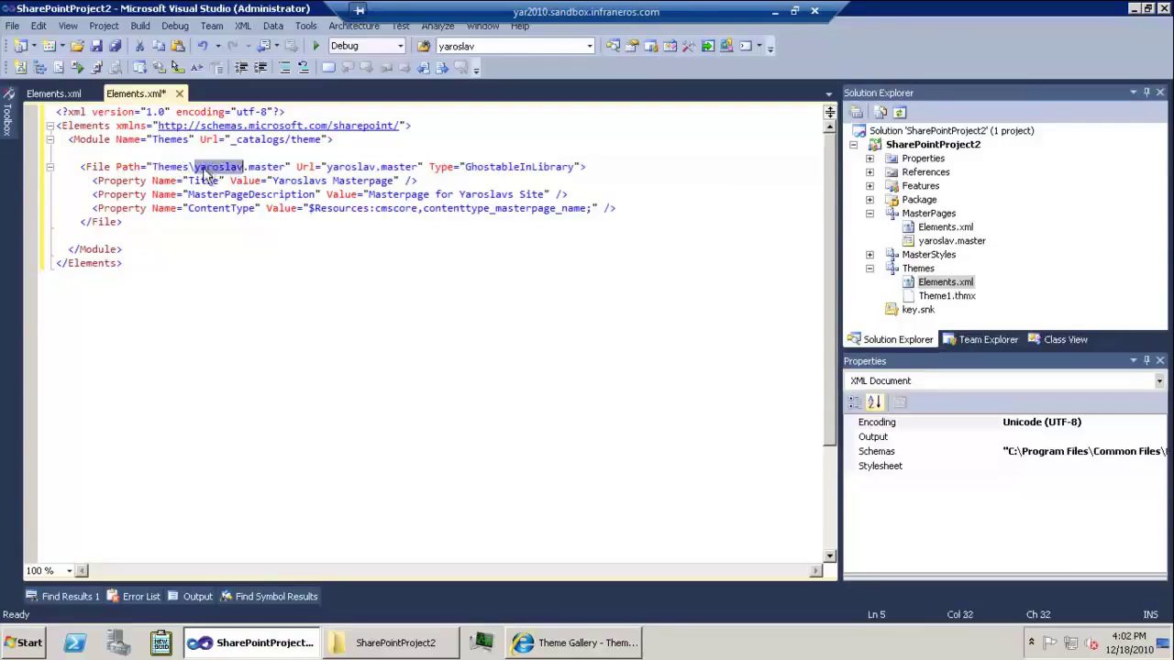
pyautogui.click(939, 297)
pyautogui.click(935, 297)
pyautogui.hotkey('ctrl', 'c')
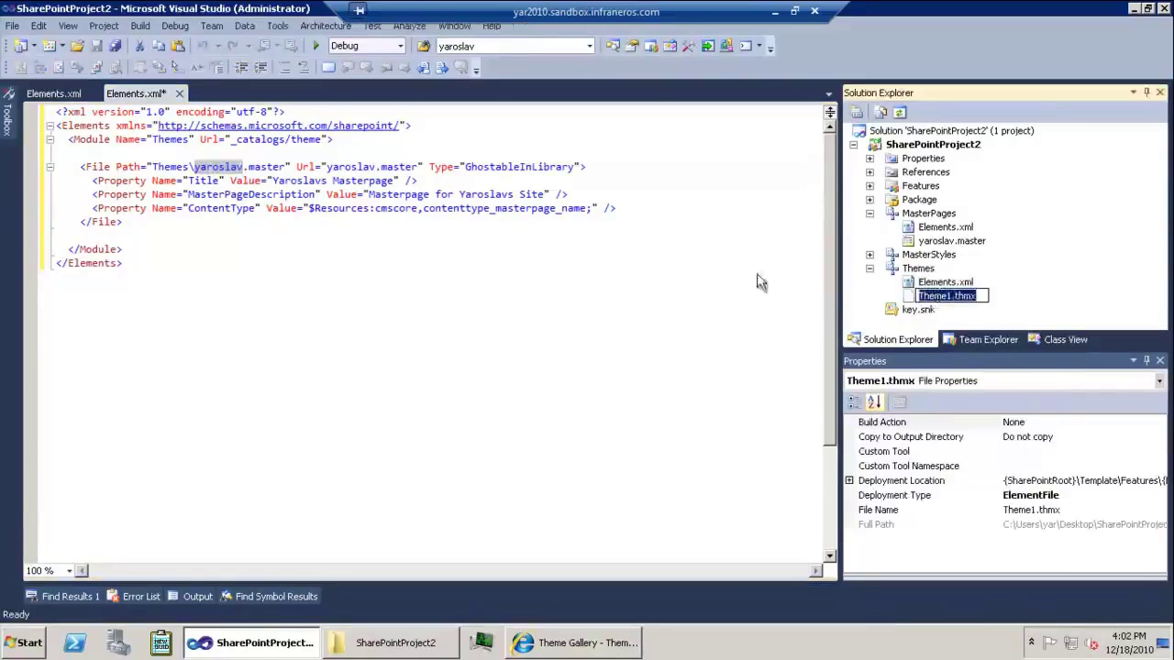
pyautogui.doubleClick(220, 167)
pyautogui.hotkey('ctrl', 'shift', 'Right')
pyautogui.hotkey('ctrl', 'shift', 'Right')
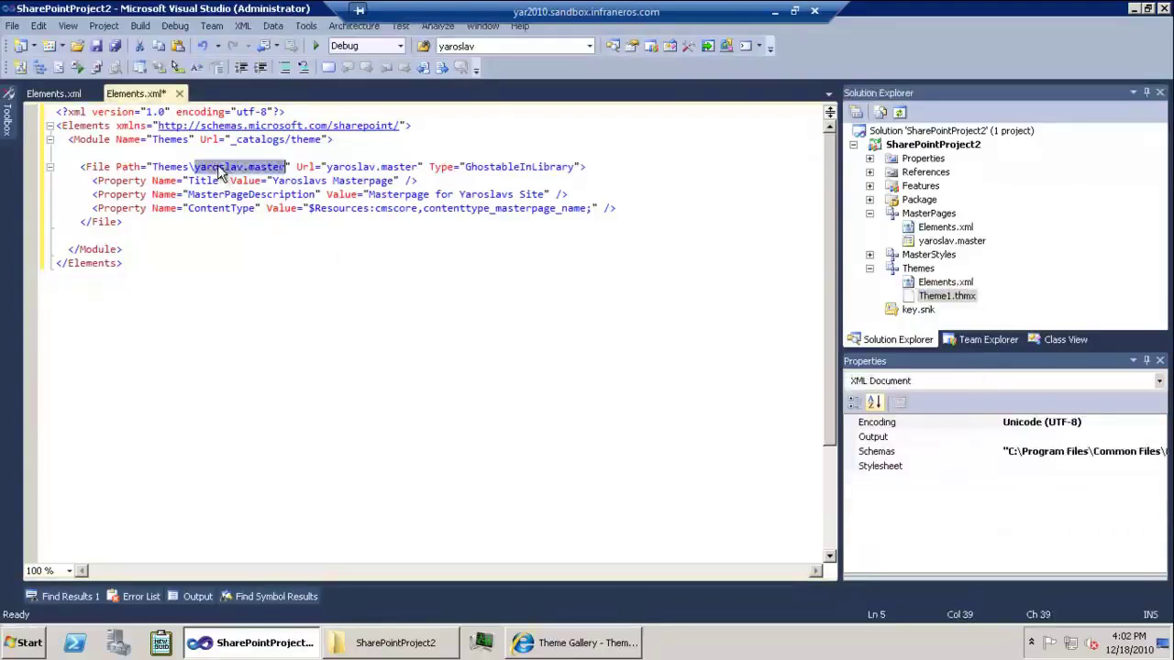
pyautogui.hotkey('ctrl', 'v')
# Step: Replace the File element's Url with the copied file name Theme1.thmx
pyautogui.doubleClick(312, 167)
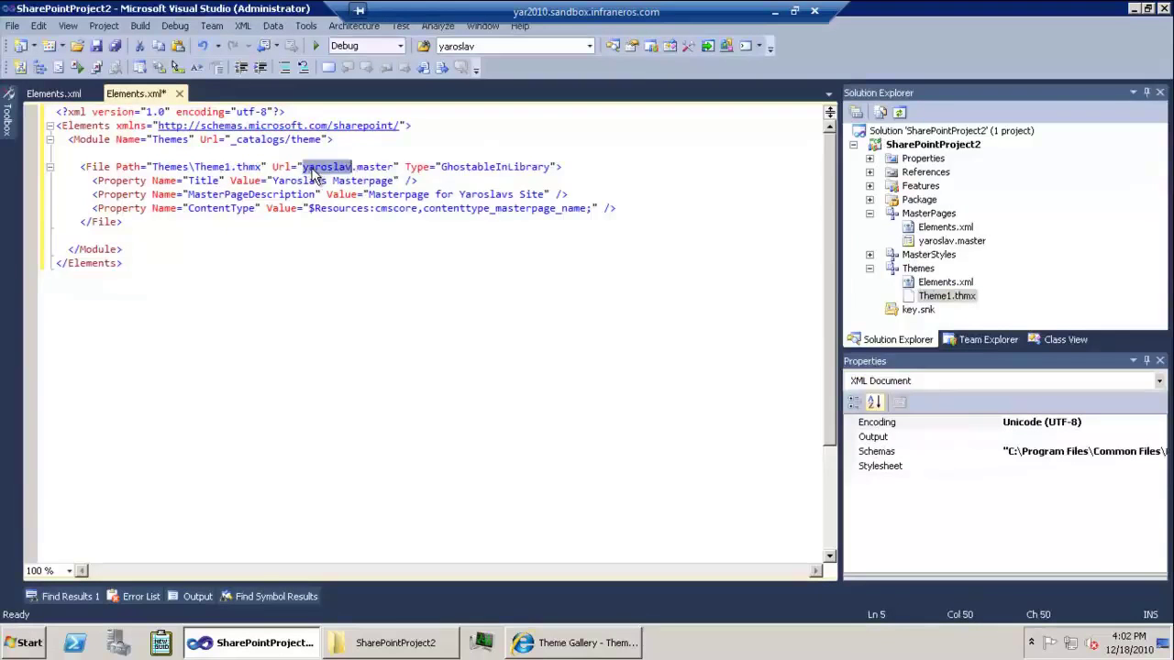
pyautogui.hotkey('ctrl', 'shift', 'Right')
pyautogui.hotkey('ctrl', 'shift', 'Right')
pyautogui.hotkey('ctrl', 'v')
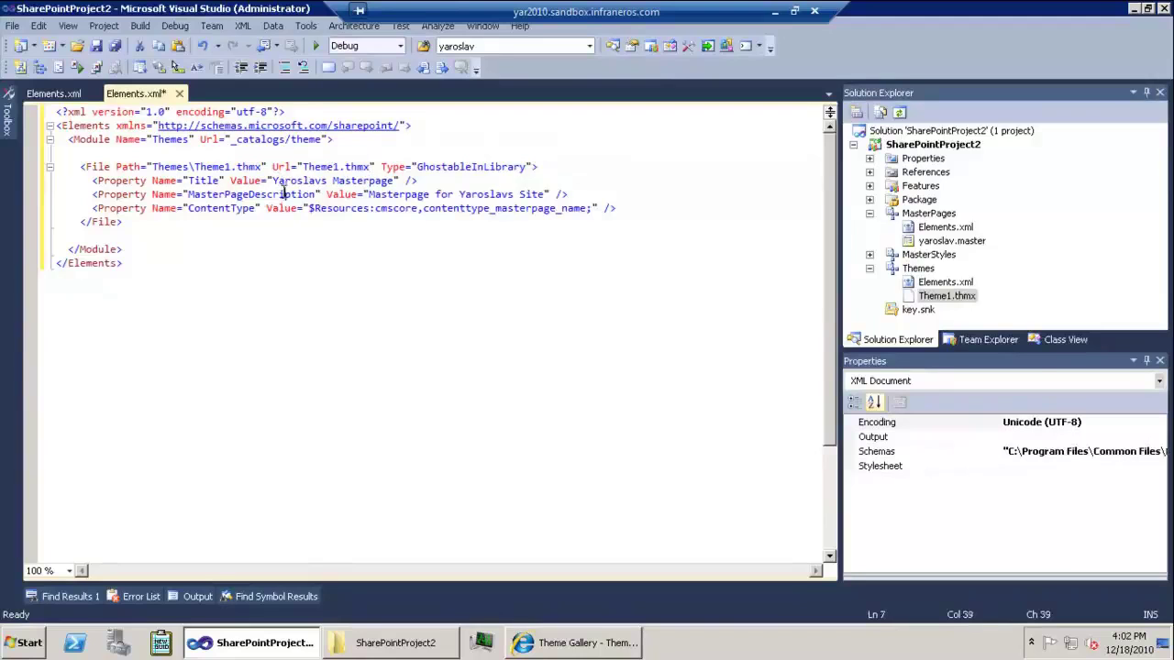
# Step: Delete the MasterPageDescription and ContentType properties, and change Masterpage to Theme in the Title property's value
pyautogui.hotkey('ctrl', 'x')
pyautogui.hotkey('ctrl', 'x')
pyautogui.doubleClick(286, 183)
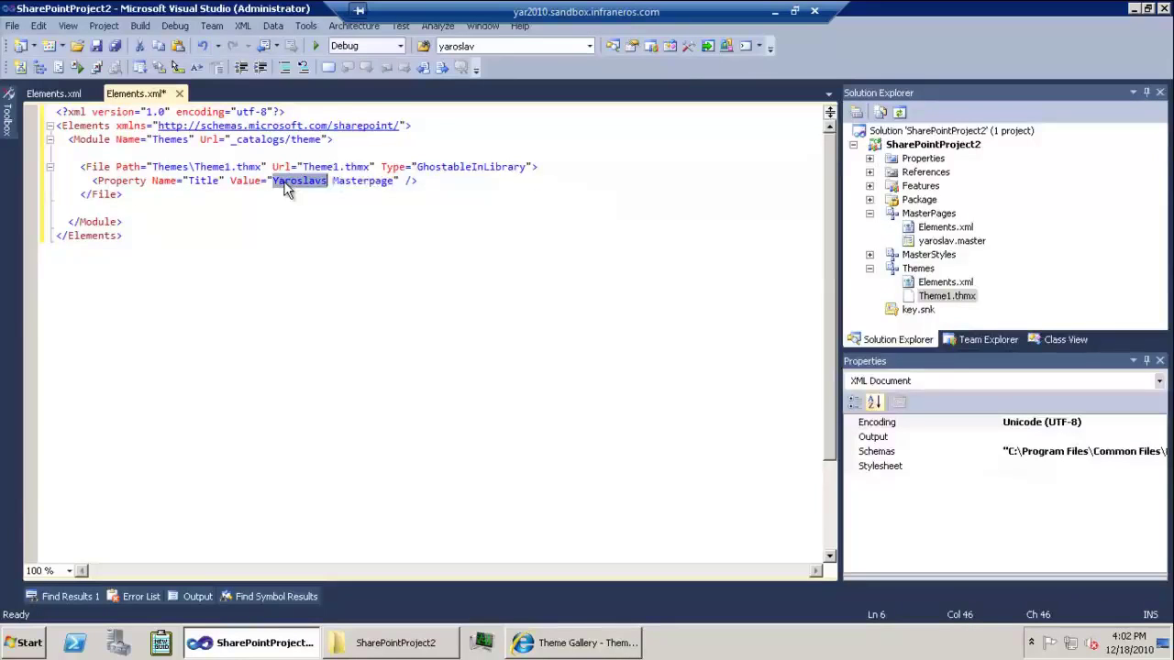
pyautogui.hotkey('ctrl', 'shift', 'Right')
pyautogui.hotkey('ctrl', 'shift', 'Right')
pyautogui.press('Delete')
pyautogui.write('Yaroslavs')
pyautogui.write(' Theme')
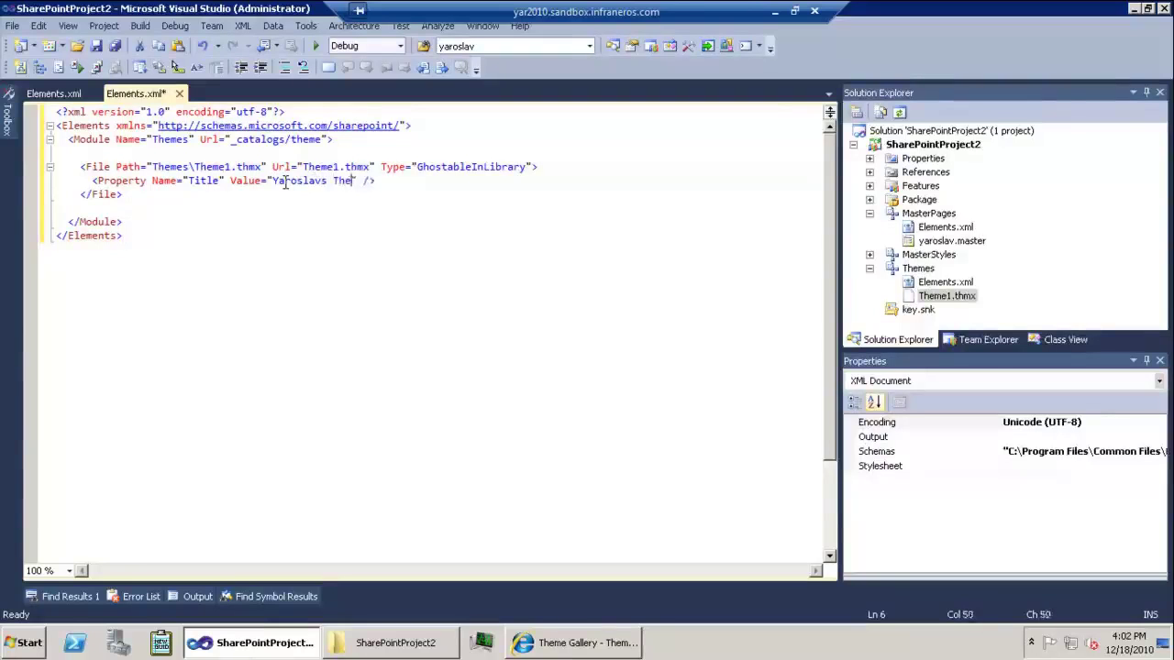
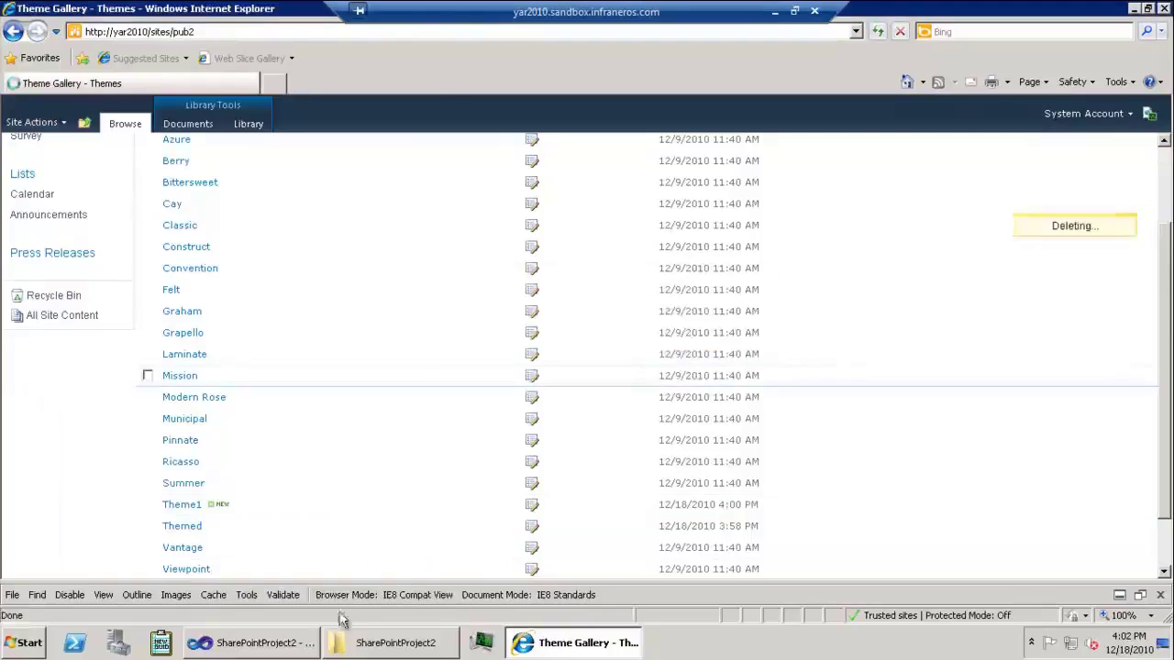
# Step: Back in Visual Studio, add the Themes module to the ProvisionMasterAndCSS feature and save the changes
pyautogui.click(270, 653)
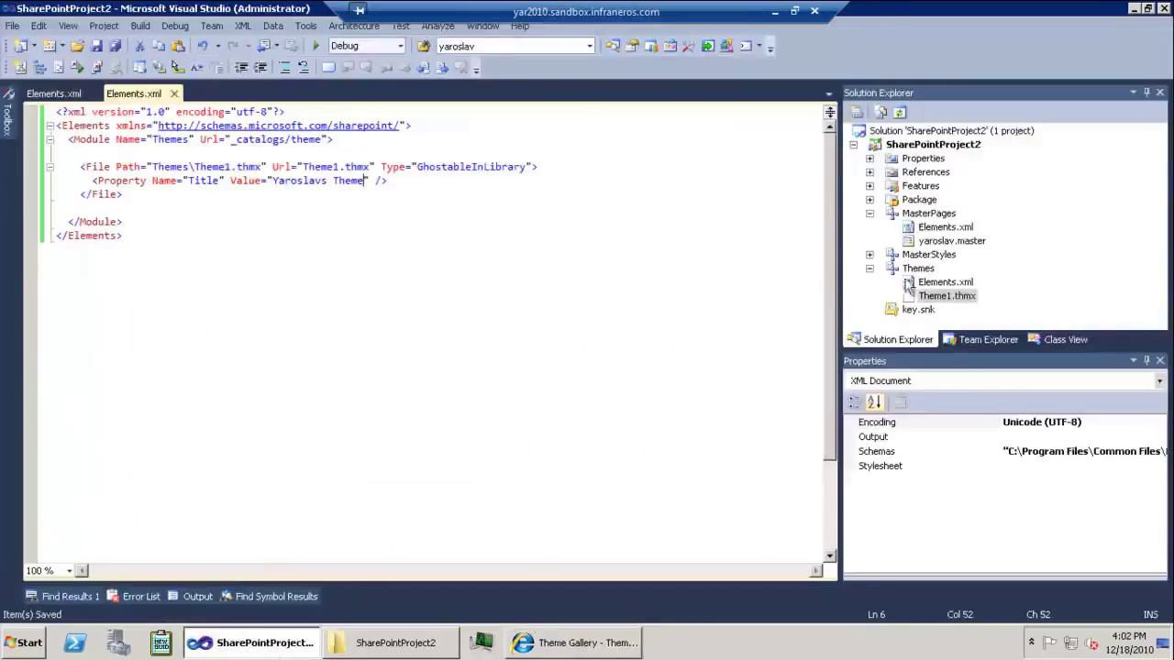
pyautogui.click(869, 268)
pyautogui.click(870, 213)
pyautogui.click(869, 185)
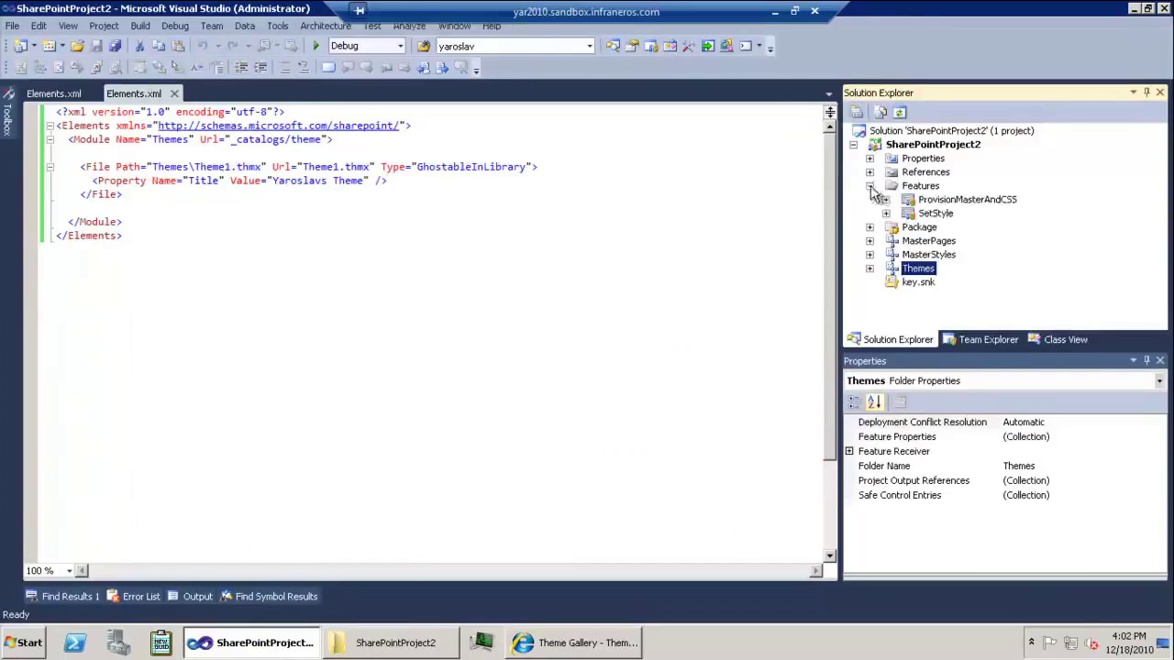
pyautogui.doubleClick(926, 203)
pyautogui.click(335, 277)
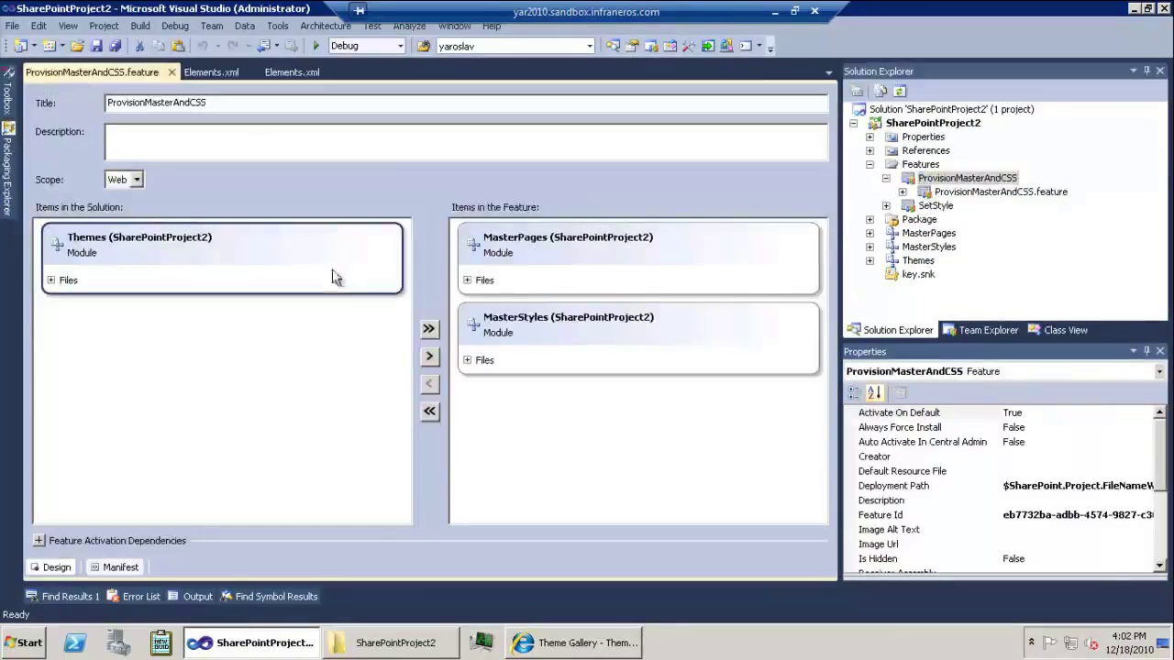
pyautogui.click(430, 358)
pyautogui.click(115, 45)
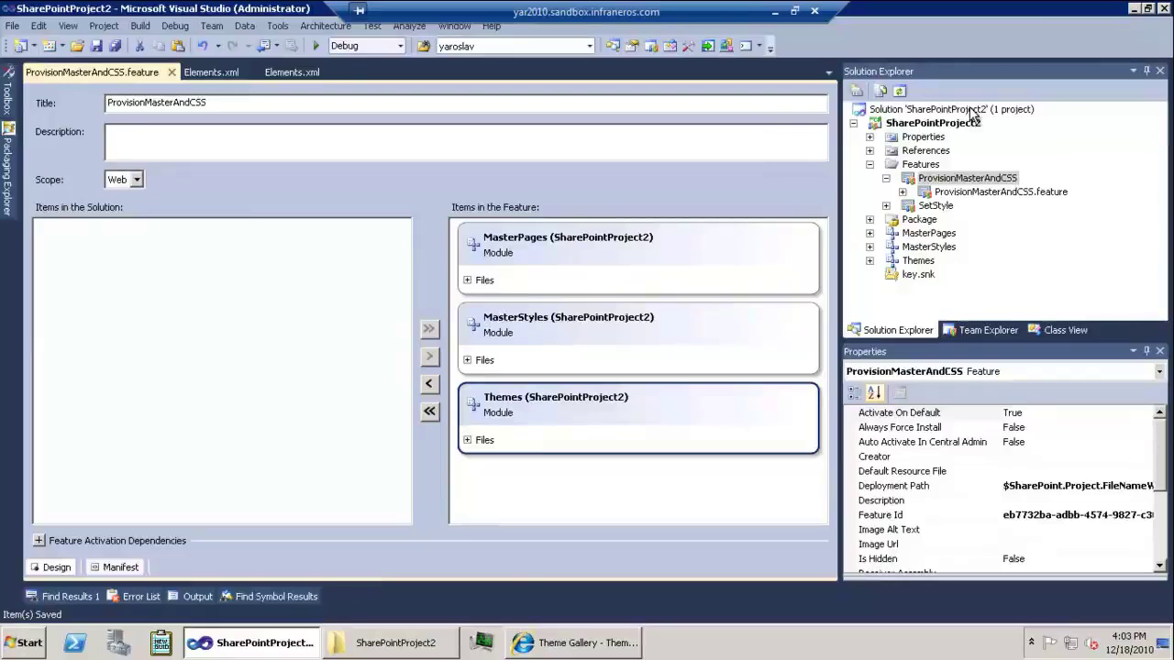
# Step: Deploy the SharePointProject2 solution to the SharePoint site
pyautogui.rightClick(973, 112)
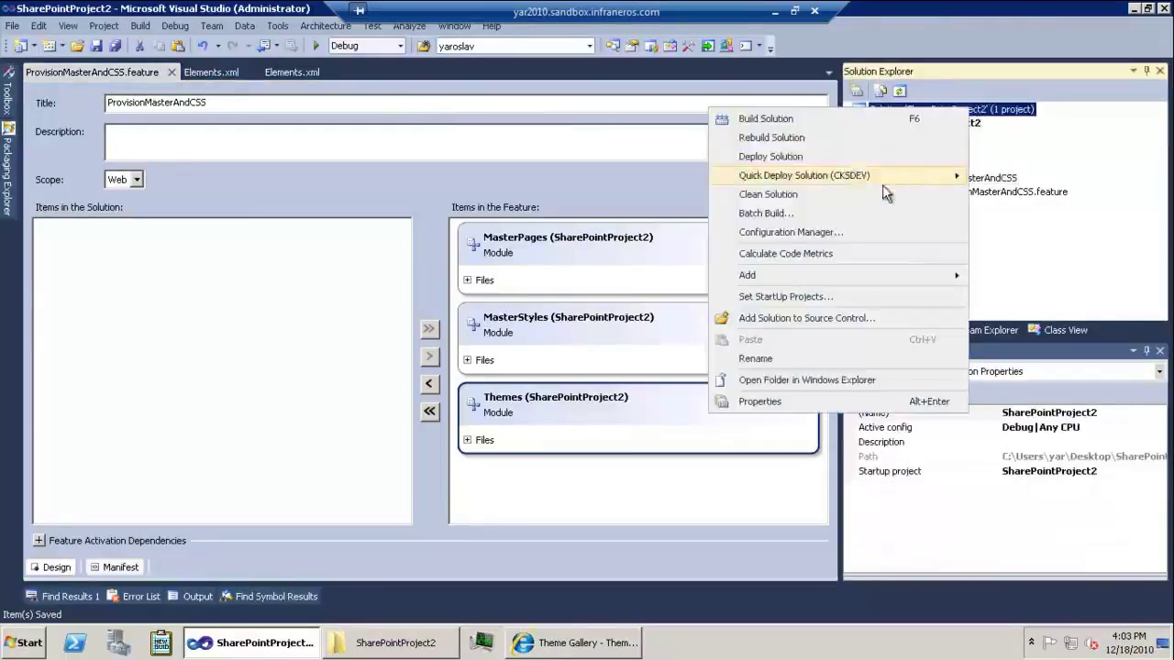
pyautogui.click(851, 157)
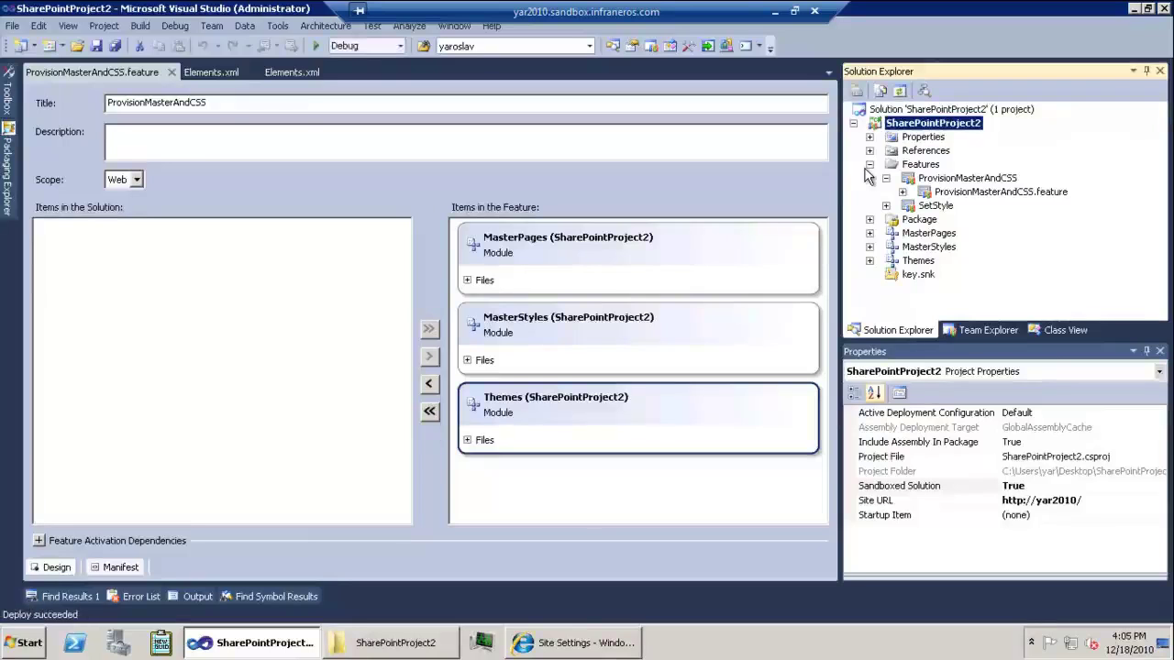
# Step: Check the site's Theme Gallery in Internet Explorer for the deployed Theme1, and return to Visual Studio
pyautogui.click(553, 644)
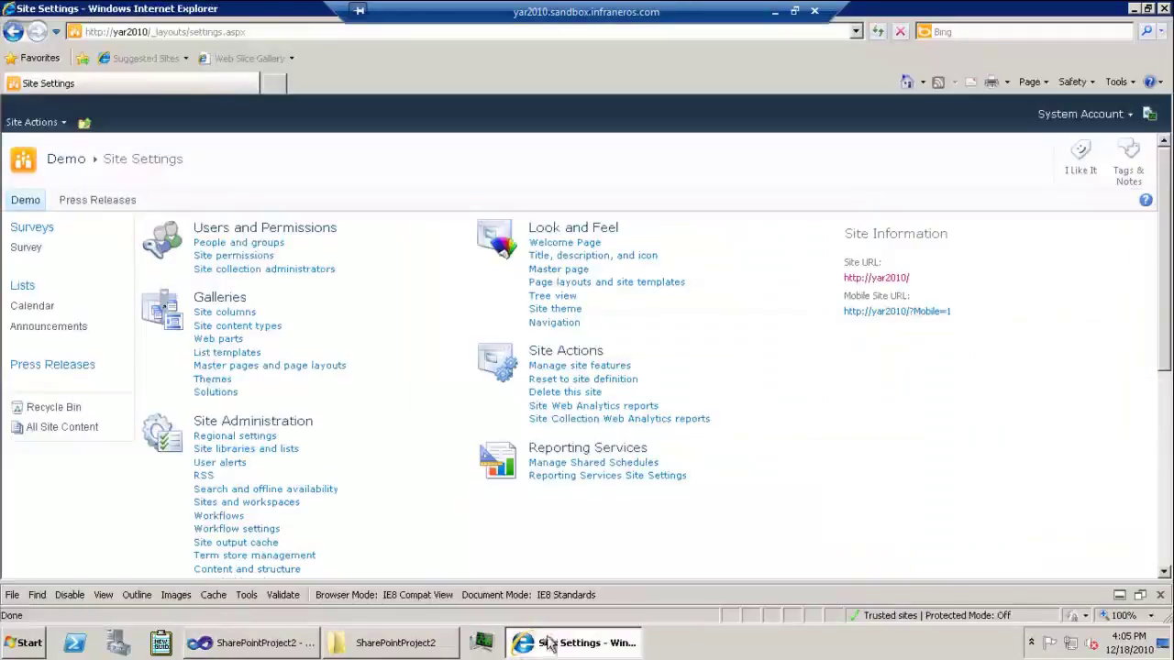
pyautogui.click(218, 384)
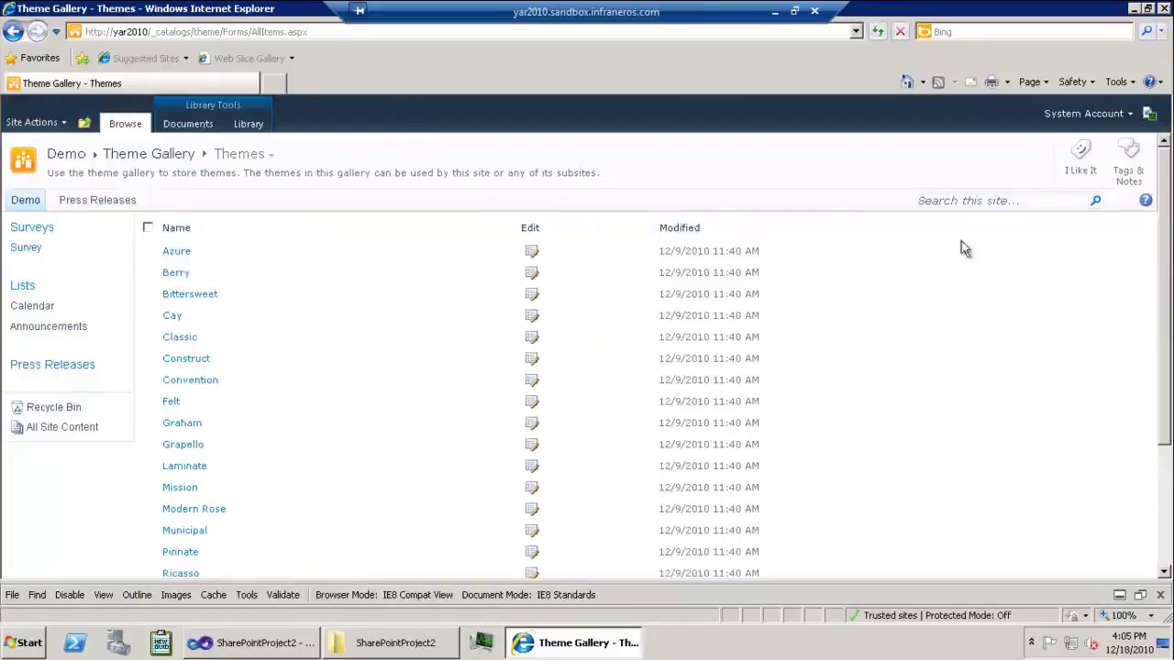
pyautogui.moveTo(1167, 330); pyautogui.dragTo(1158, 405)
pyautogui.scroll(-1, 1159, 405)
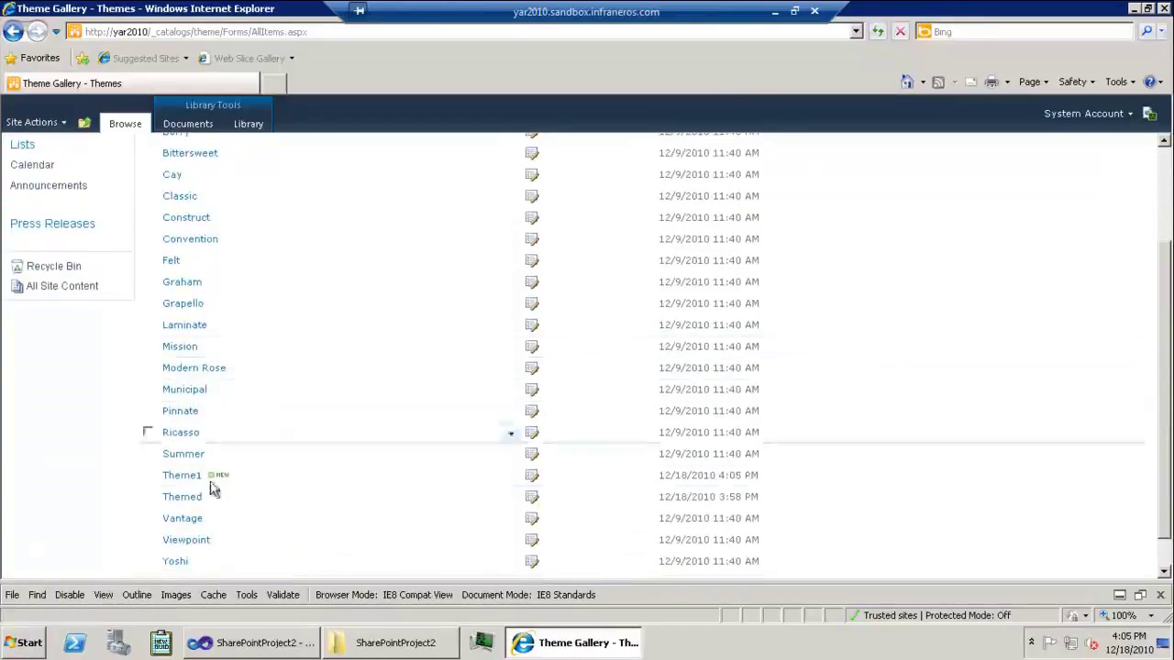
pyautogui.click(1167, 240)
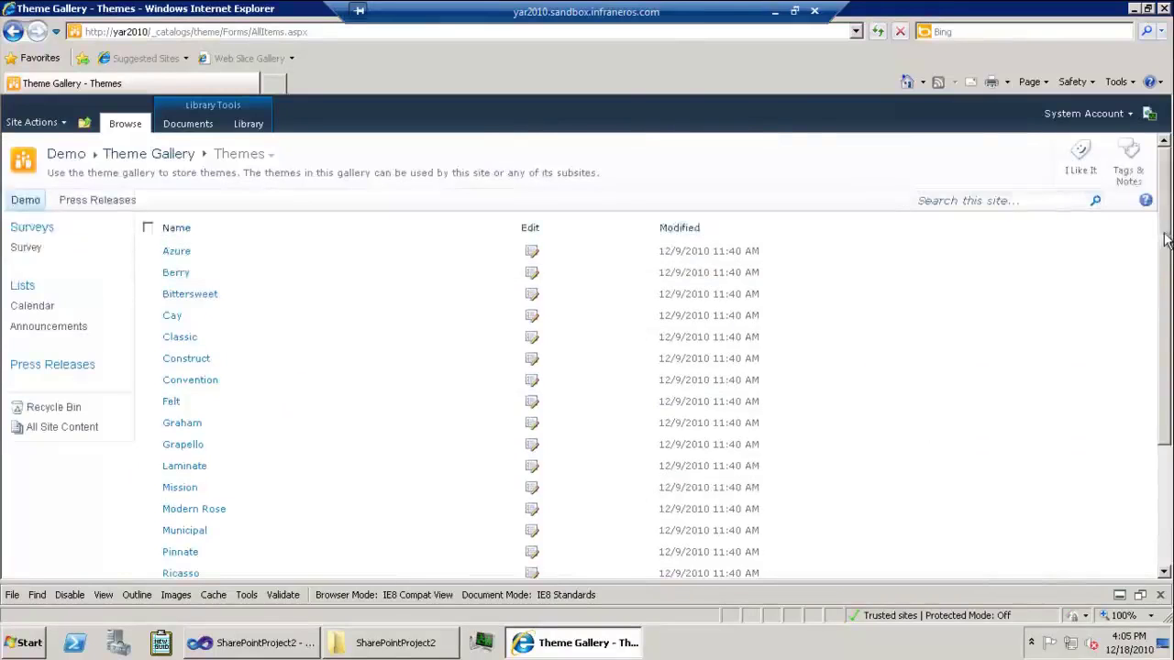
pyautogui.click(290, 645)
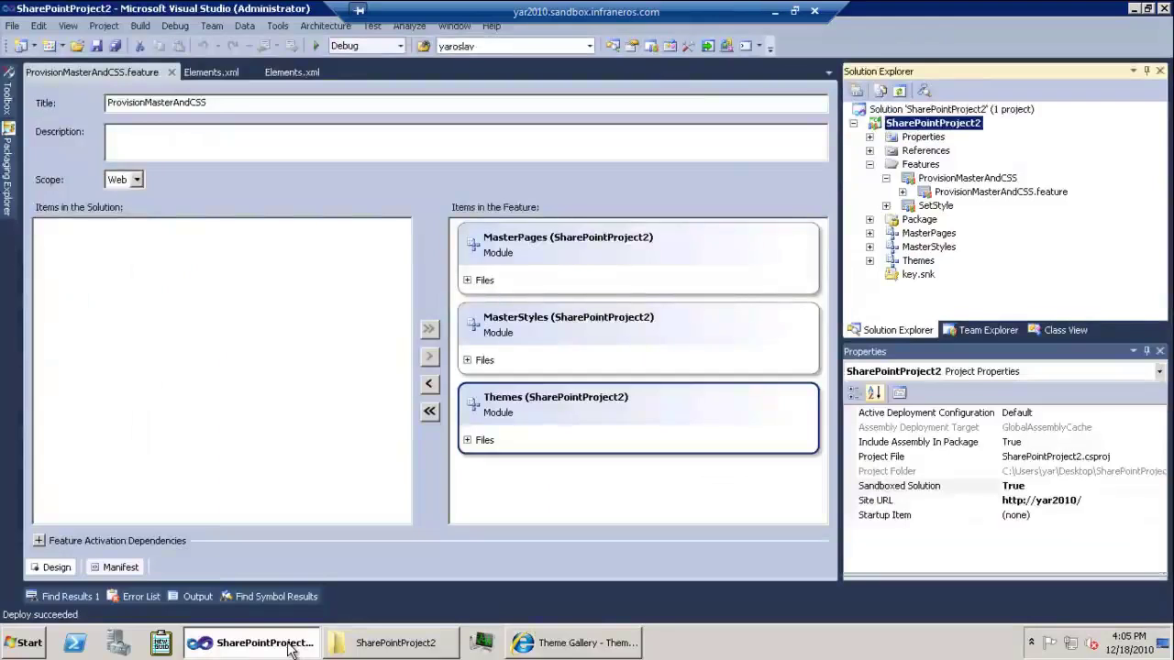